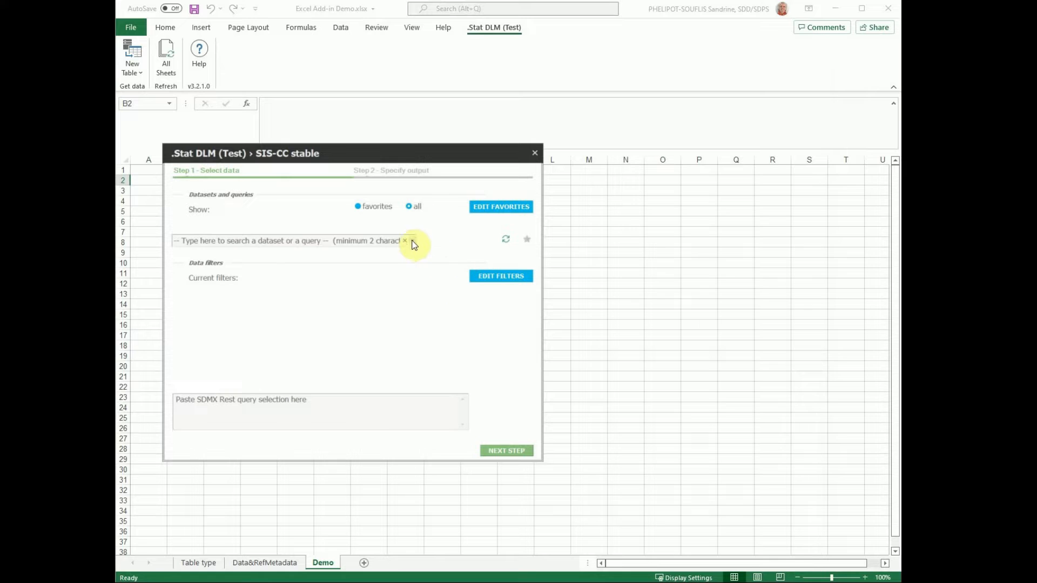
- Search all datasets for "Milled" and select the Milled rice dataset TN1:MILLED_RICE(1.0)
{"action": "left_click", "coordinate": [413, 241]}
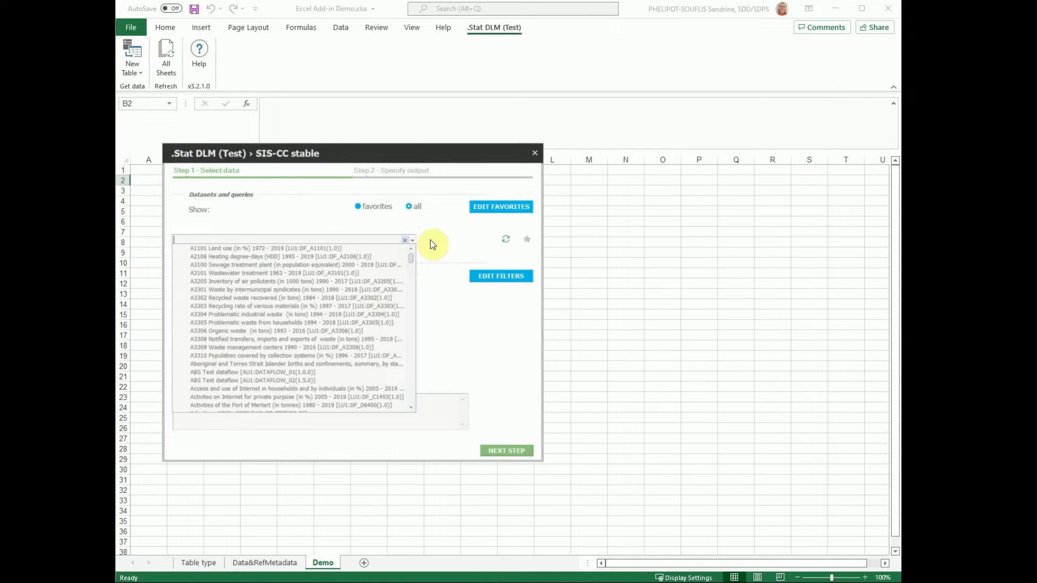
{"action": "left_click", "coordinate": [348, 273]}
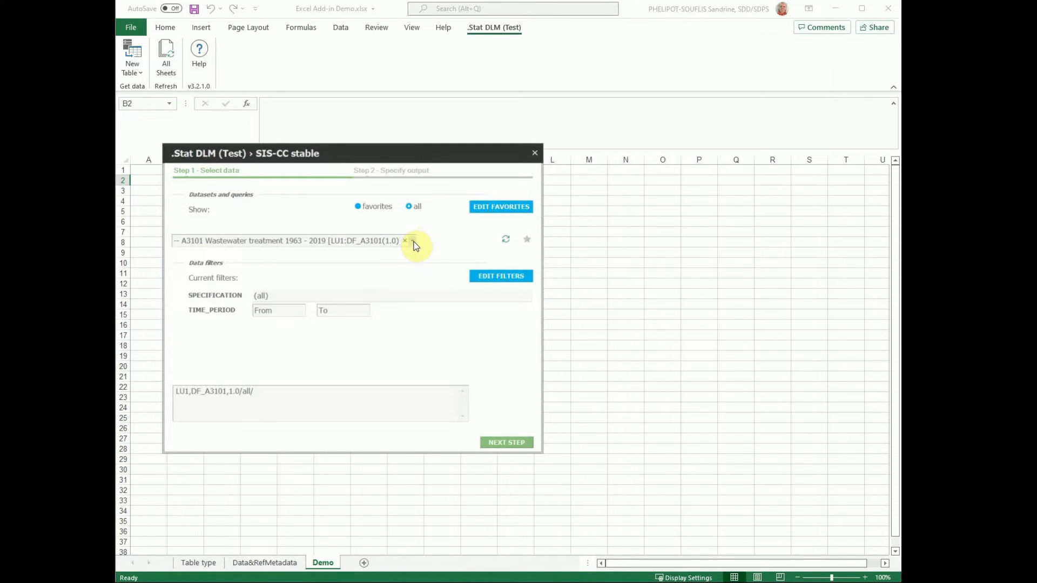
{"action": "left_click", "coordinate": [414, 243]}
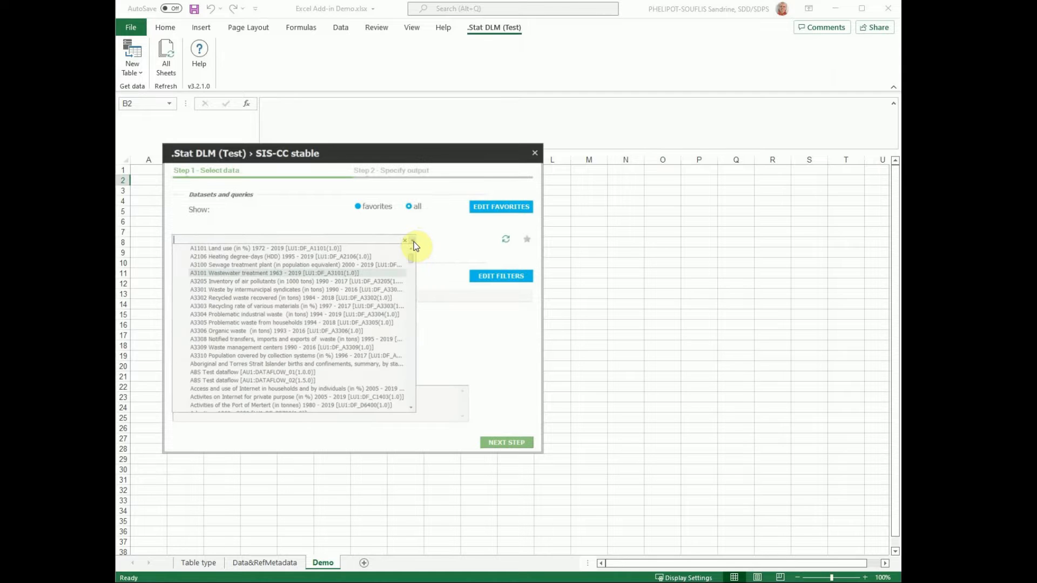
{"action": "left_click_drag", "start_coordinate": [409, 260], "coordinate": [326, 234]}
{"action": "type", "text": "Milled"}
{"action": "key", "text": "Return"}
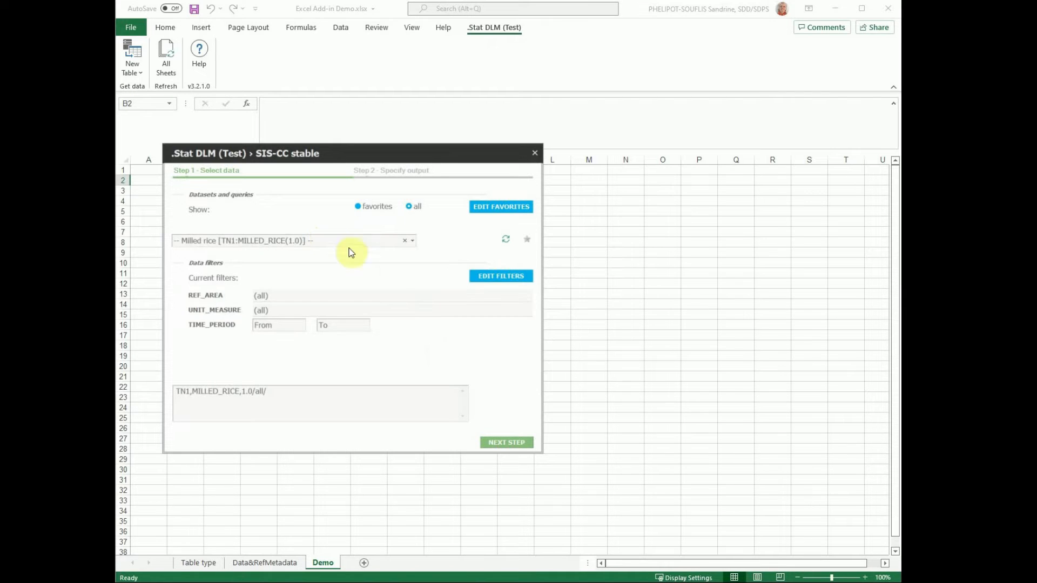
- Filter the dataset's reference area to Cambodia, Banteay Meanchey and Battambang, and apply the filters
{"action": "left_click", "coordinate": [493, 279]}
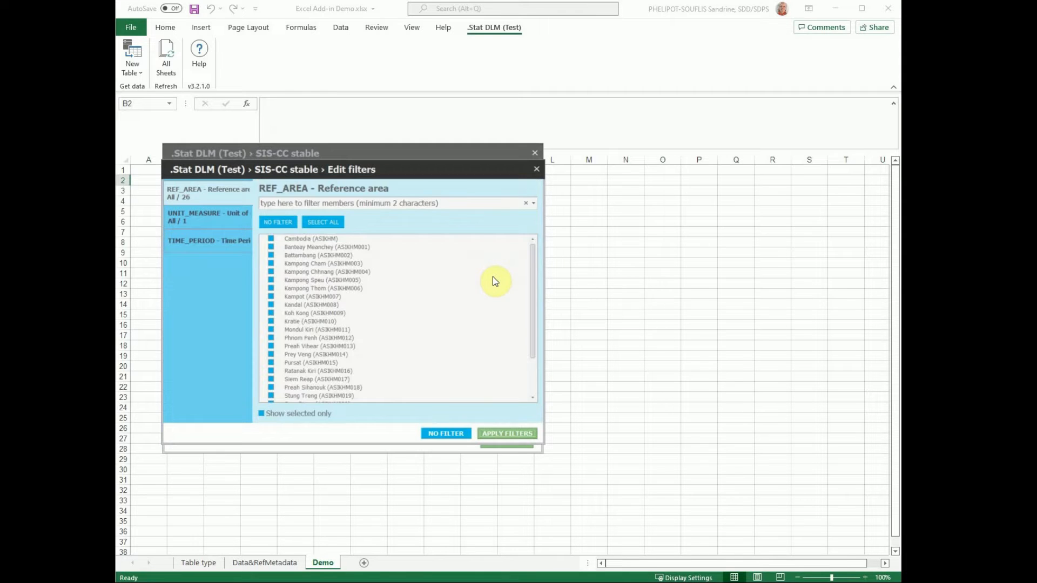
{"action": "left_click", "coordinate": [271, 238]}
{"action": "left_click", "coordinate": [270, 247]}
{"action": "left_click", "coordinate": [270, 254]}
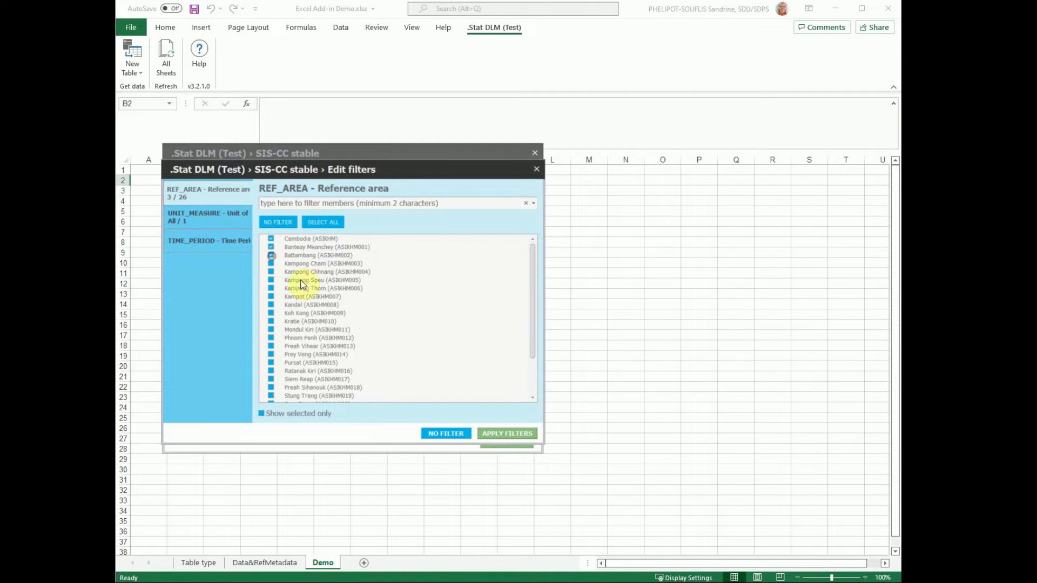
{"action": "left_click", "coordinate": [501, 433]}
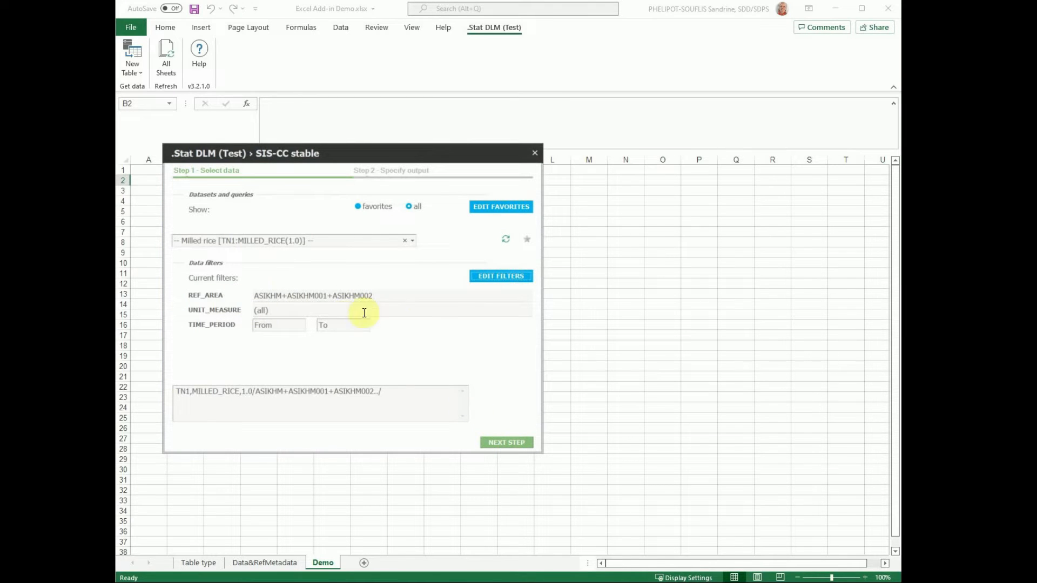
- Proceed to the output settings and set the start cell to C3 on the Demo sheet with the Flat table type
{"action": "left_click", "coordinate": [499, 446]}
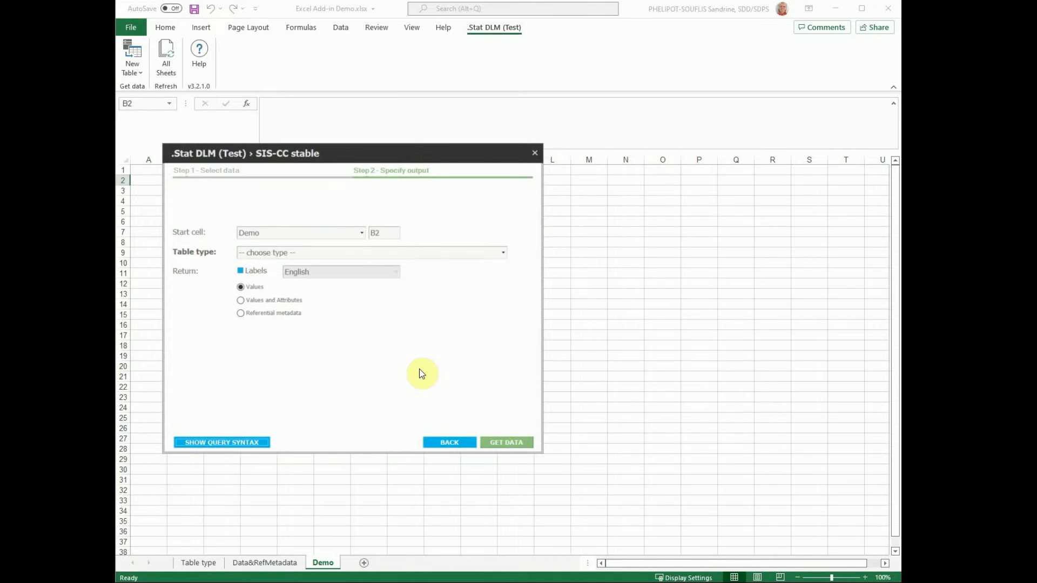
{"action": "left_click", "coordinate": [385, 232]}
{"action": "key", "text": "BackSpace"}
{"action": "key", "text": "BackSpace"}
{"action": "type", "text": "C3"}
{"action": "left_click", "coordinate": [304, 259]}
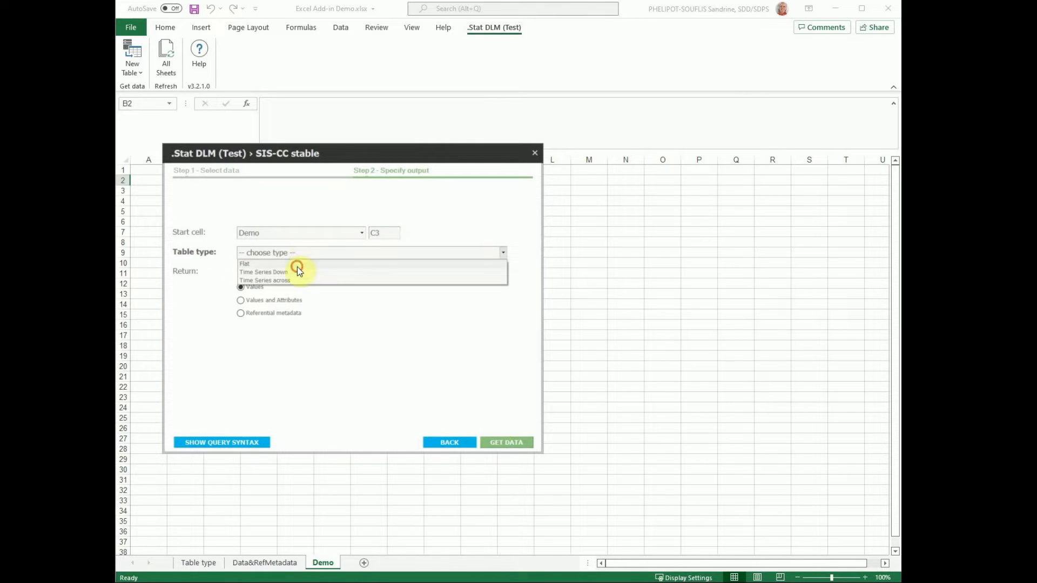
{"action": "left_click", "coordinate": [297, 264]}
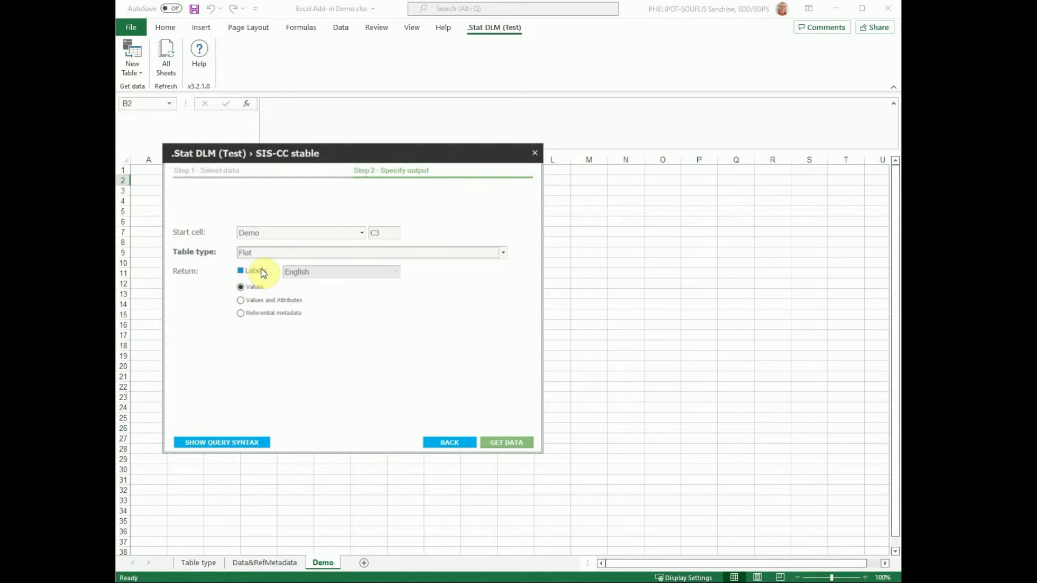
{"action": "left_click", "coordinate": [240, 271]}
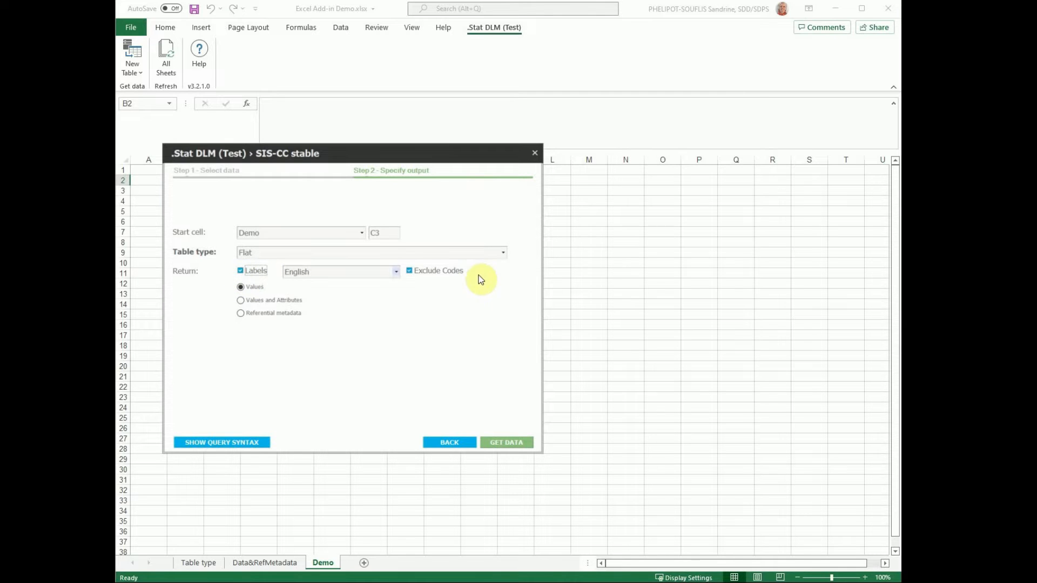
{"action": "left_click", "coordinate": [397, 272]}
{"action": "left_click", "coordinate": [397, 272]}
{"action": "left_click", "coordinate": [241, 270]}
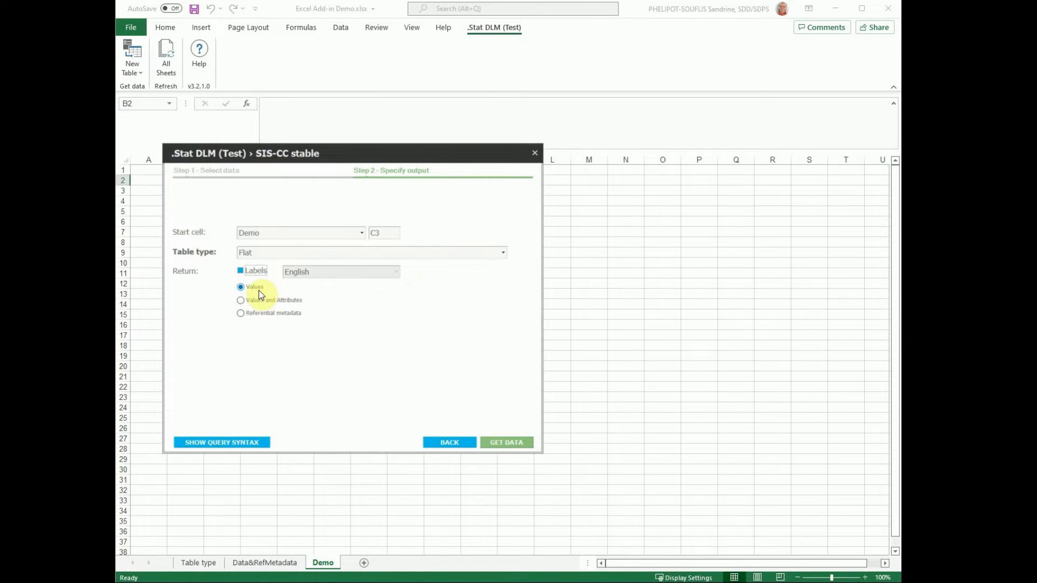
- Set the output to return values and attributes, and load the data into the Demo sheet
{"action": "left_click", "coordinate": [239, 301]}
{"action": "left_click", "coordinate": [240, 313]}
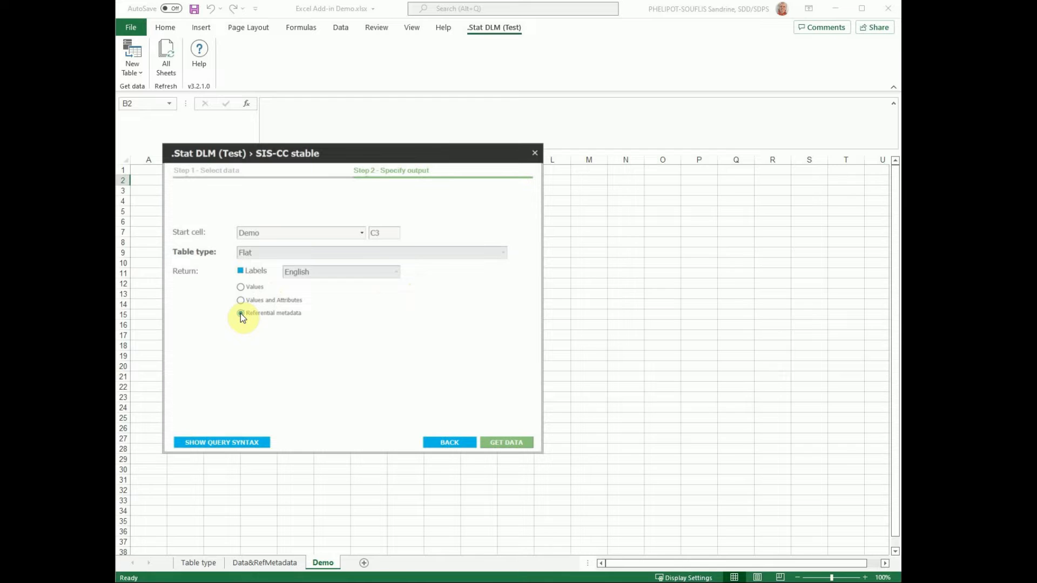
{"action": "left_click", "coordinate": [241, 300]}
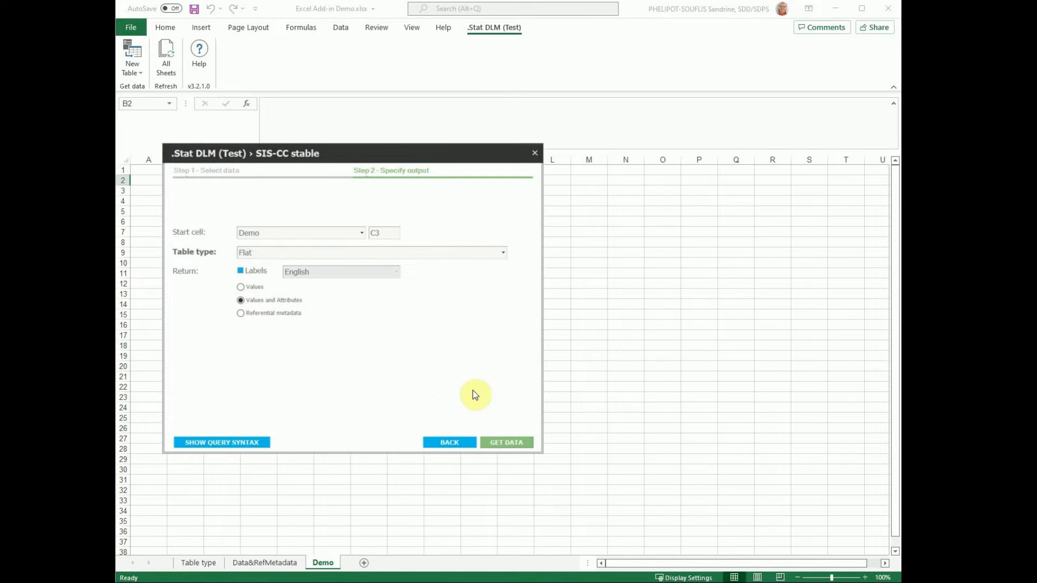
{"action": "left_click", "coordinate": [507, 446]}
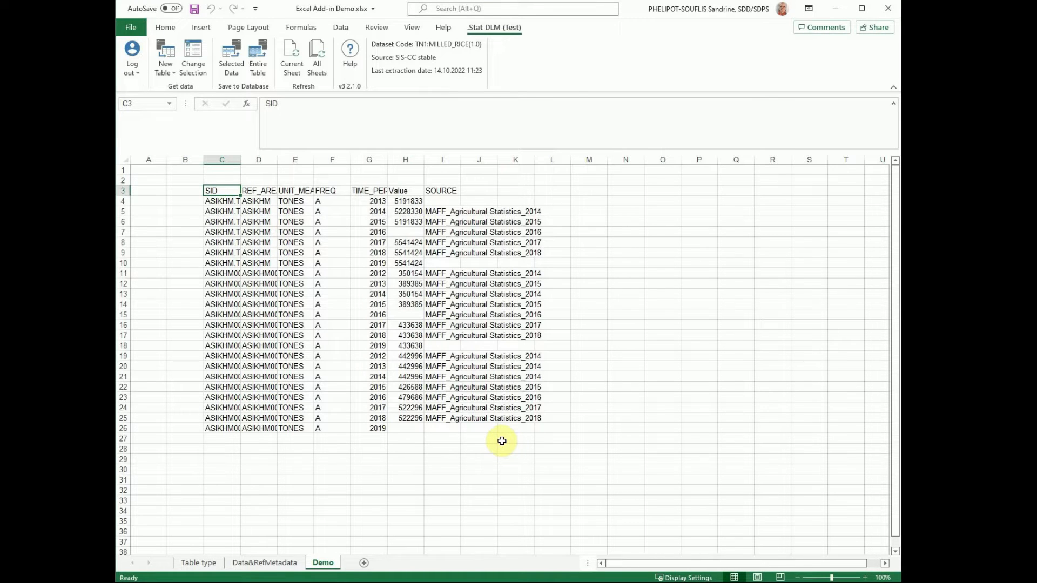
- Examine the flat, time series down and time series across example tables on the Table type sheet
{"action": "left_click", "coordinate": [196, 563]}
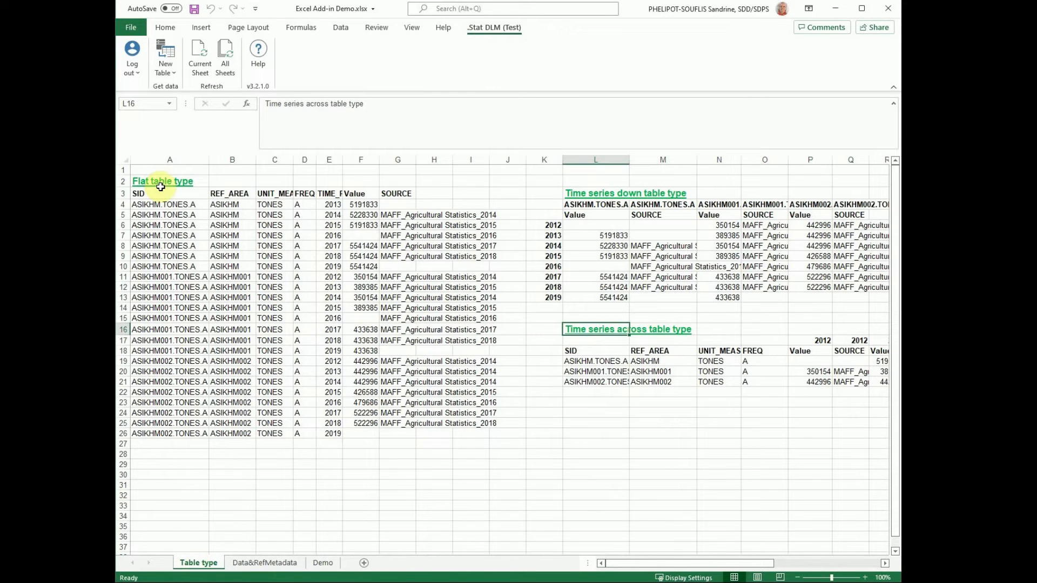
{"action": "left_click_drag", "start_coordinate": [164, 205], "coordinate": [469, 445]}
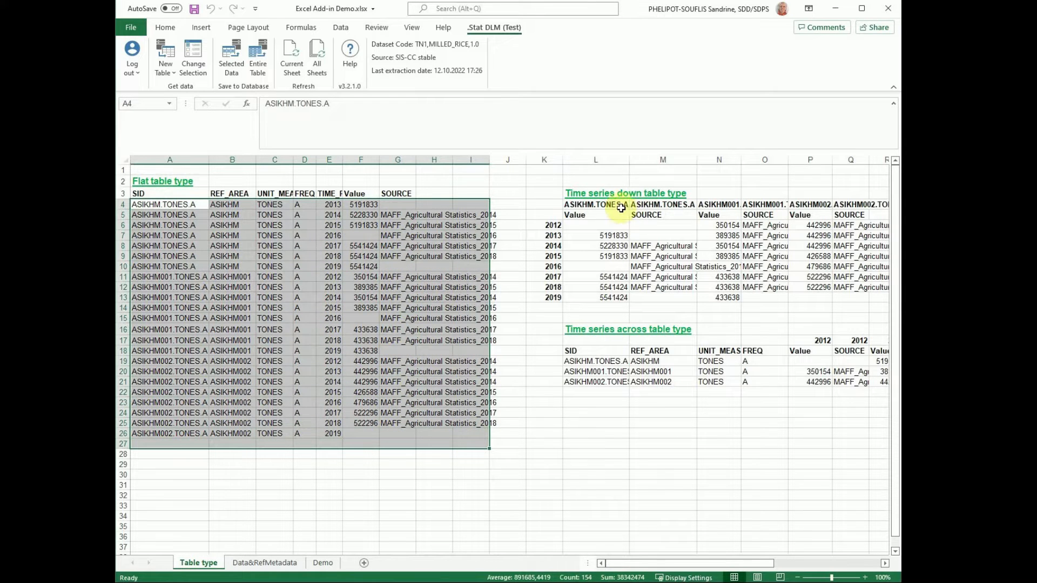
{"action": "left_click_drag", "start_coordinate": [536, 204], "coordinate": [869, 297]}
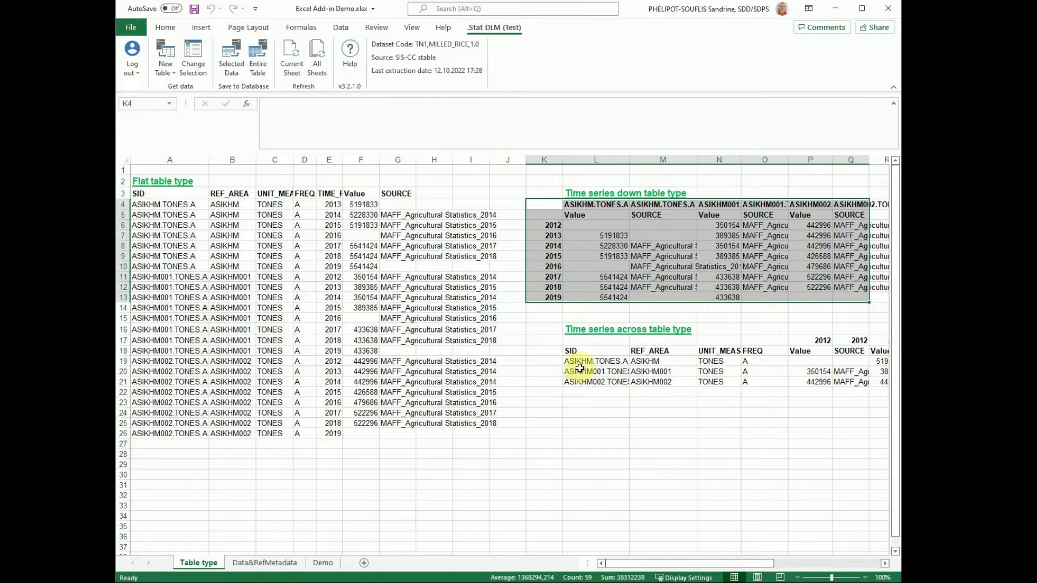
{"action": "left_click_drag", "start_coordinate": [579, 342], "coordinate": [868, 389]}
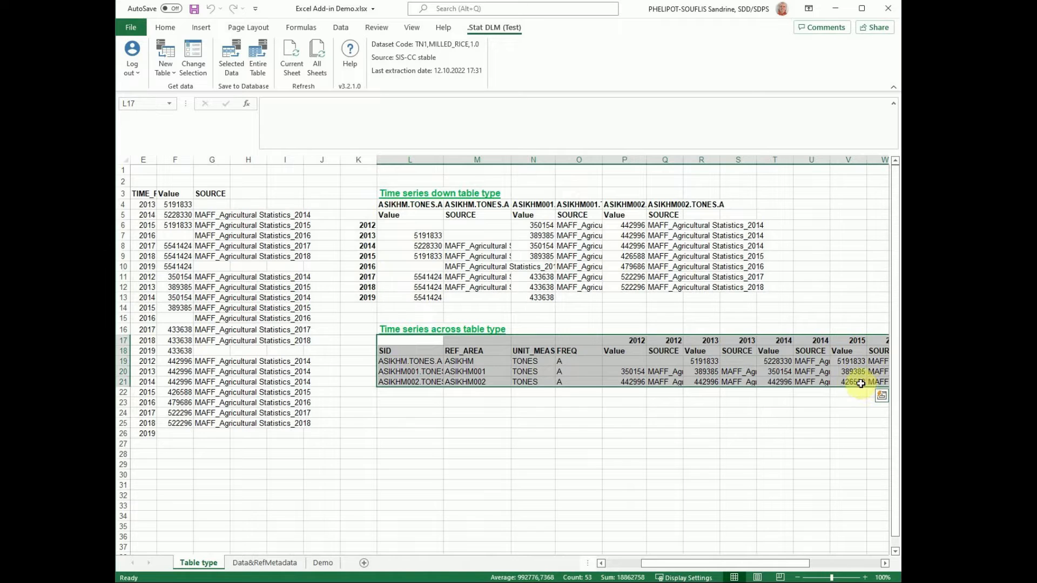
- Examine the data table and the referential metadata table on the Data&RefMetadata sheet
{"action": "left_click", "coordinate": [256, 563]}
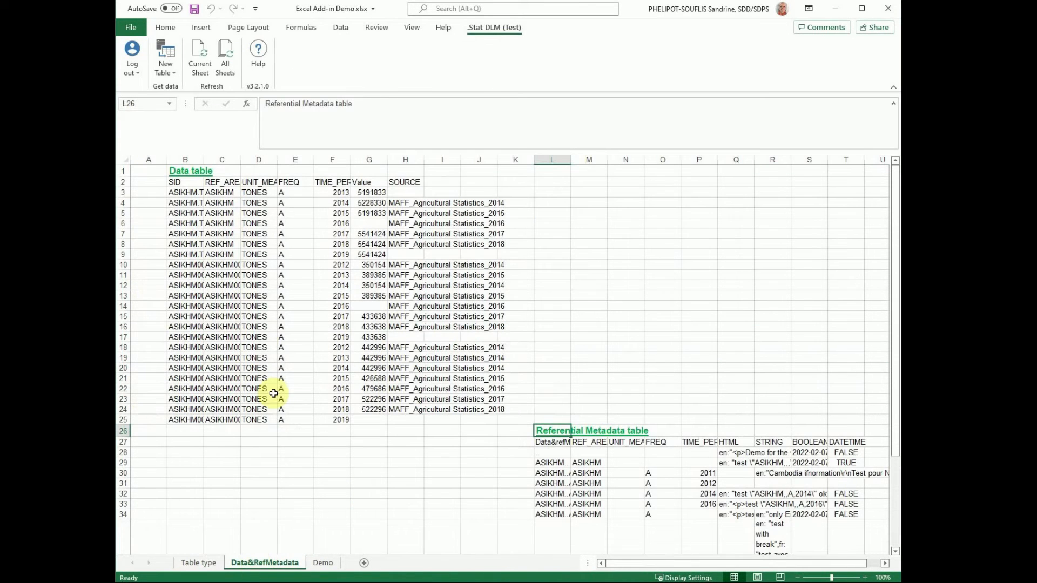
{"action": "left_click_drag", "start_coordinate": [185, 187], "coordinate": [438, 426]}
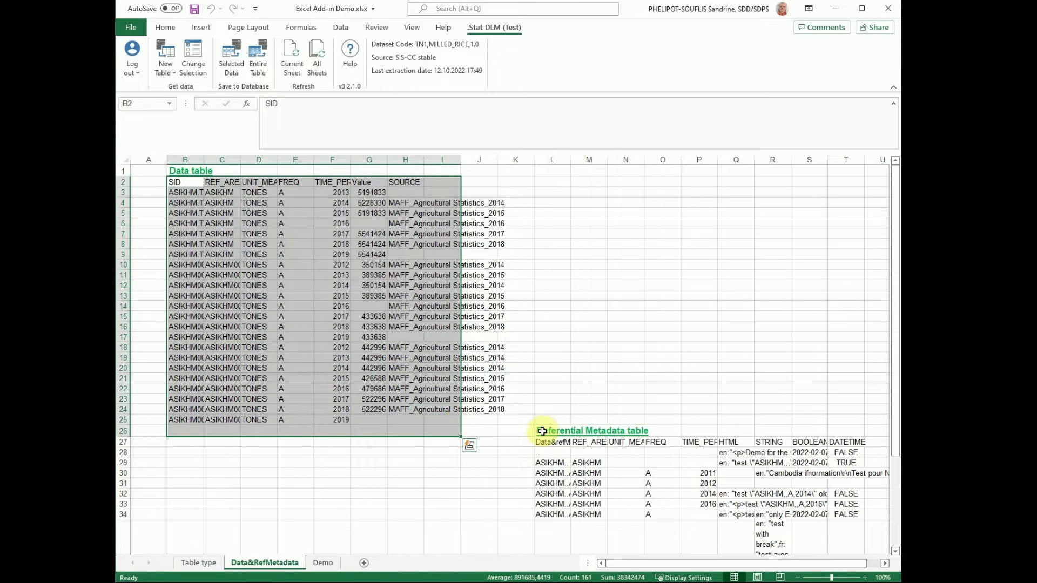
{"action": "left_click", "coordinate": [561, 440]}
{"action": "left_click_drag", "start_coordinate": [560, 441], "coordinate": [864, 553]}
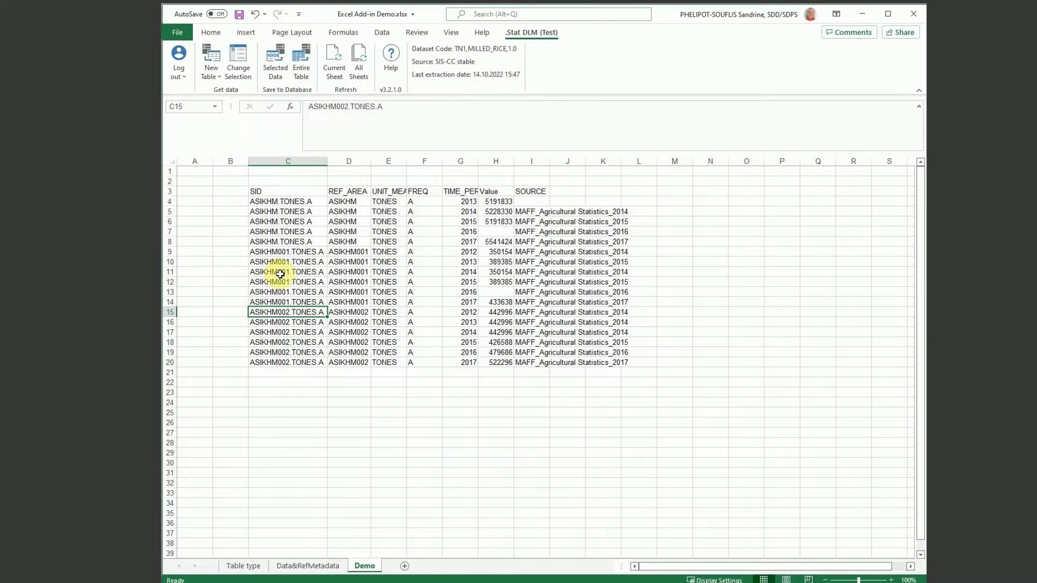
- On the Data&RefMetadata sheet, copy the data table's last row (B19:H19) into row 20 below it
{"action": "left_click", "coordinate": [305, 566]}
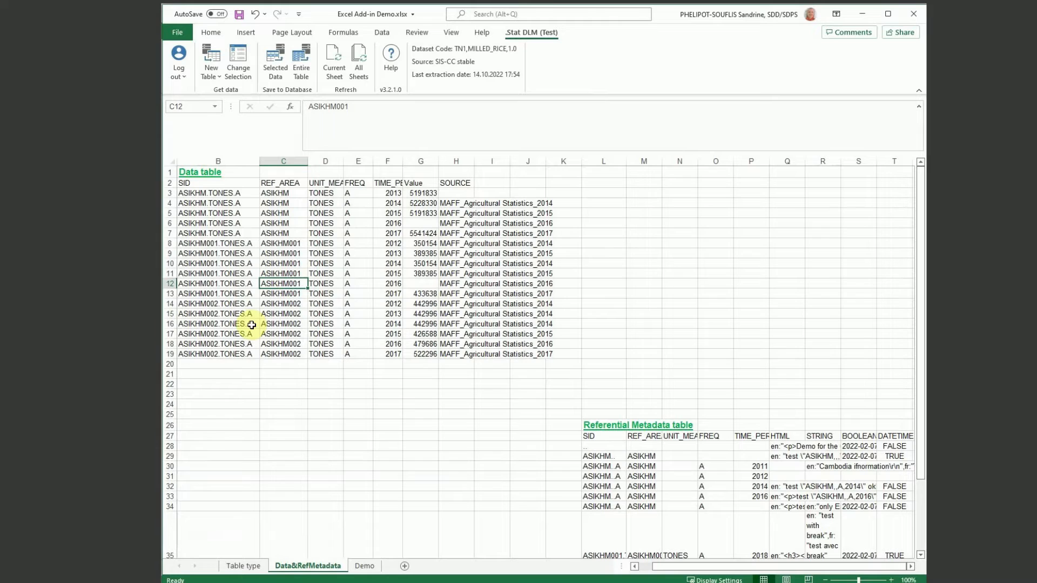
{"action": "left_click", "coordinate": [213, 356]}
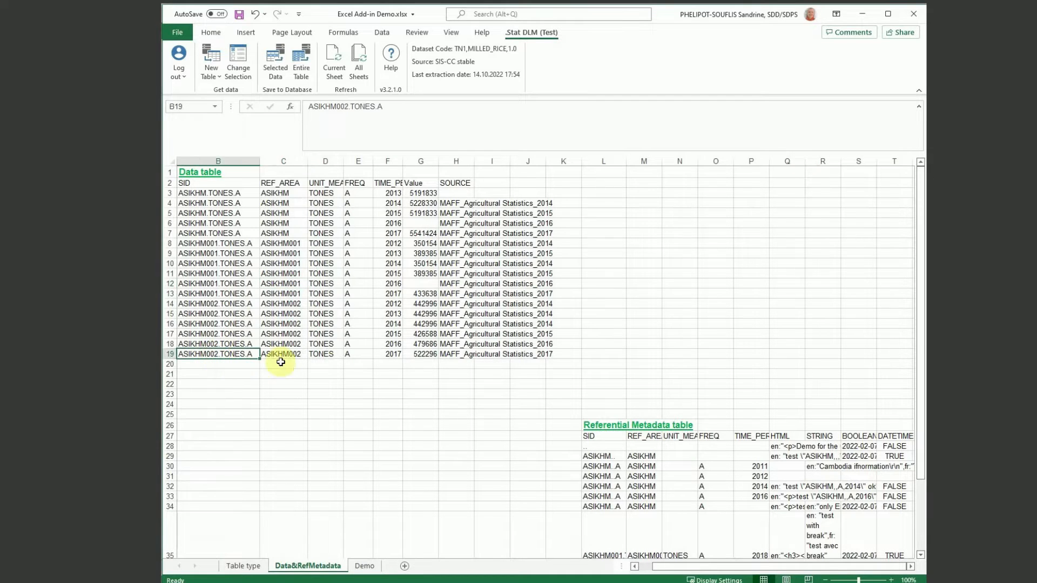
{"action": "left_click", "coordinate": [447, 354], "text": "shift"}
{"action": "key", "text": "ctrl+c"}
{"action": "left_click", "coordinate": [210, 365]}
{"action": "key", "text": "ctrl+v"}
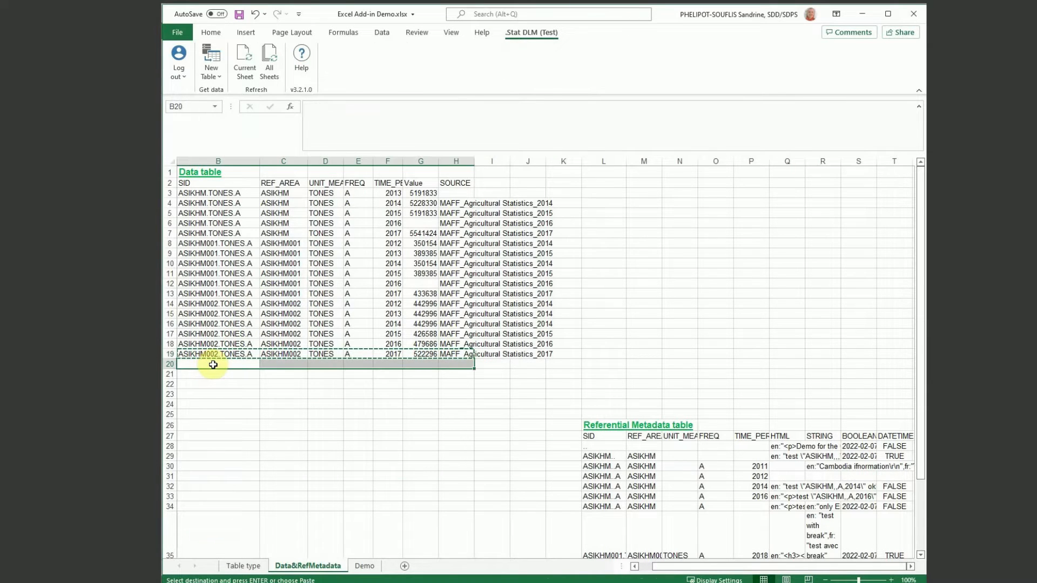
- In the copied row 20, set the time period to 2018 and the value to 9999999
{"action": "left_click", "coordinate": [385, 366]}
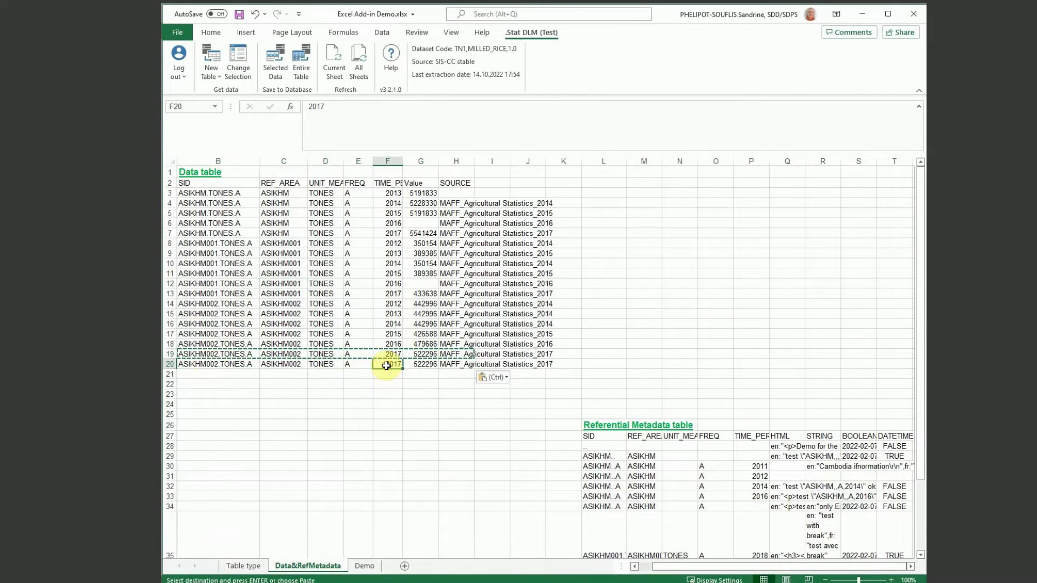
{"action": "type", "text": "2018"}
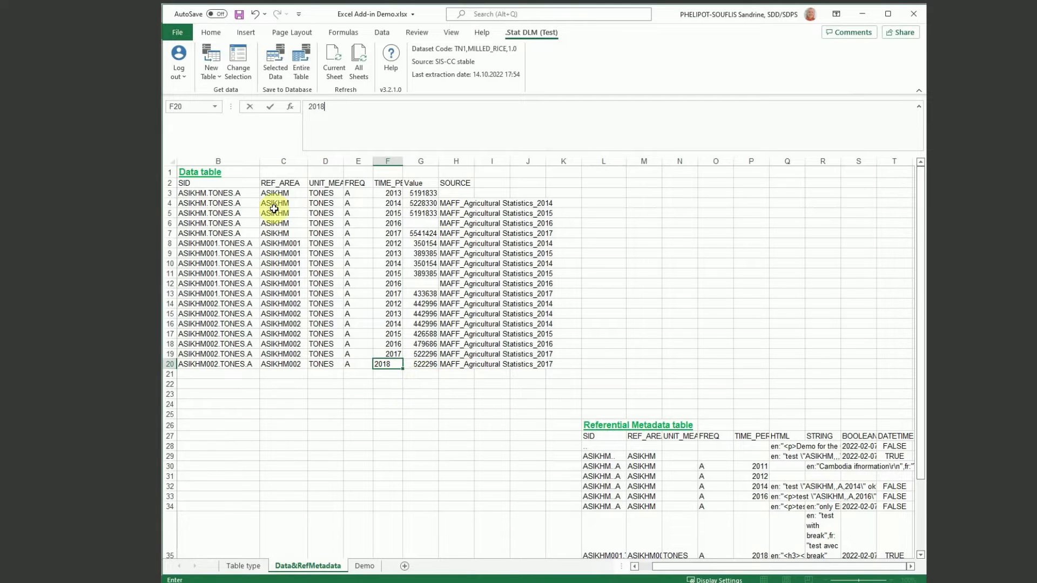
{"action": "left_click_drag", "start_coordinate": [281, 364], "coordinate": [374, 361]}
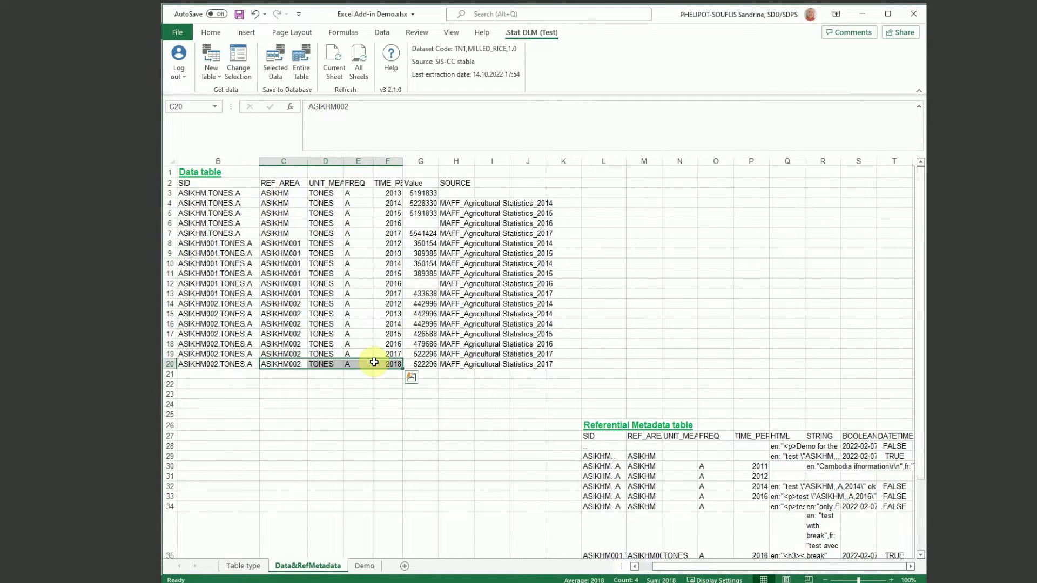
{"action": "left_click", "coordinate": [424, 365]}
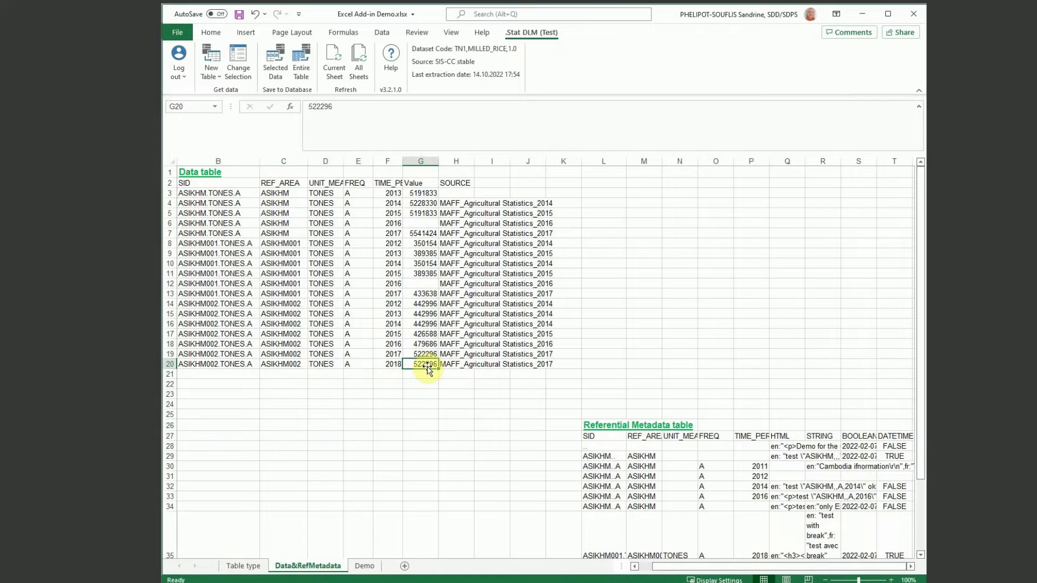
{"action": "type", "text": "9999999"}
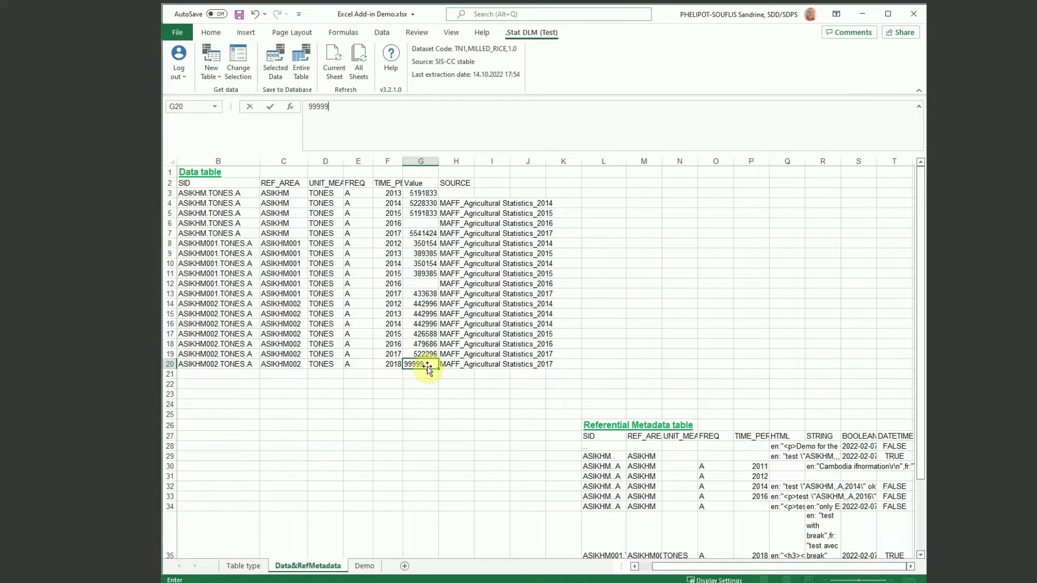
- Change the source in row 20 to MAFF_Agricultural Statistics_2018
{"action": "left_click", "coordinate": [452, 365]}
{"action": "left_click_drag", "start_coordinate": [413, 106], "coordinate": [429, 107]}
{"action": "type", "text": "18"}
{"action": "key", "text": "Return"}
- Clear the SOURCE cell in row 20 of the data table
{"action": "left_click", "coordinate": [455, 365]}
{"action": "key", "text": "Delete"}
{"action": "left_click", "coordinate": [233, 368]}
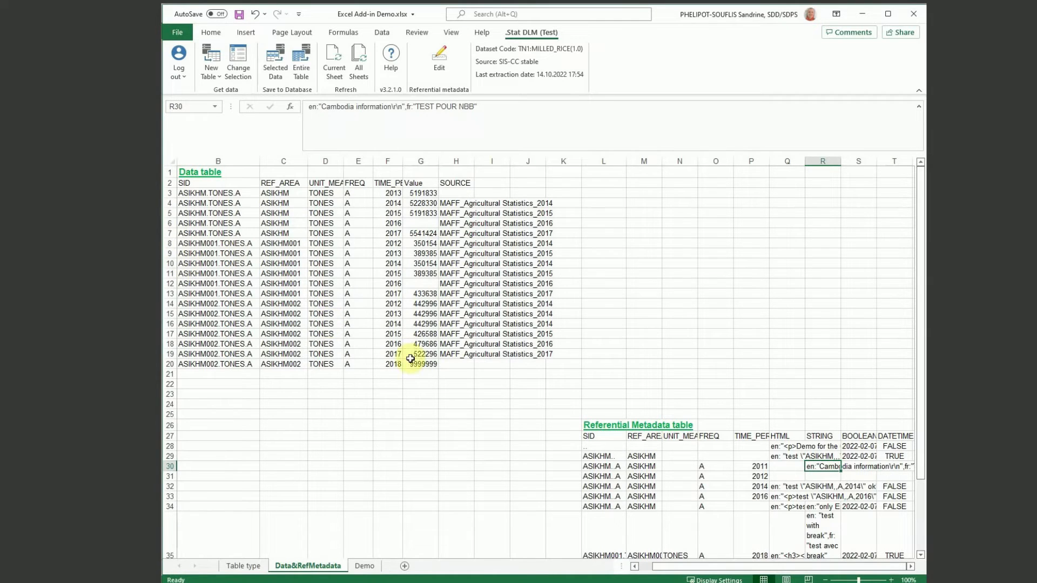
- Open the metadata editor for cell R34 in the STRING column of the Referential Metadata table
{"action": "left_click", "coordinate": [793, 487]}
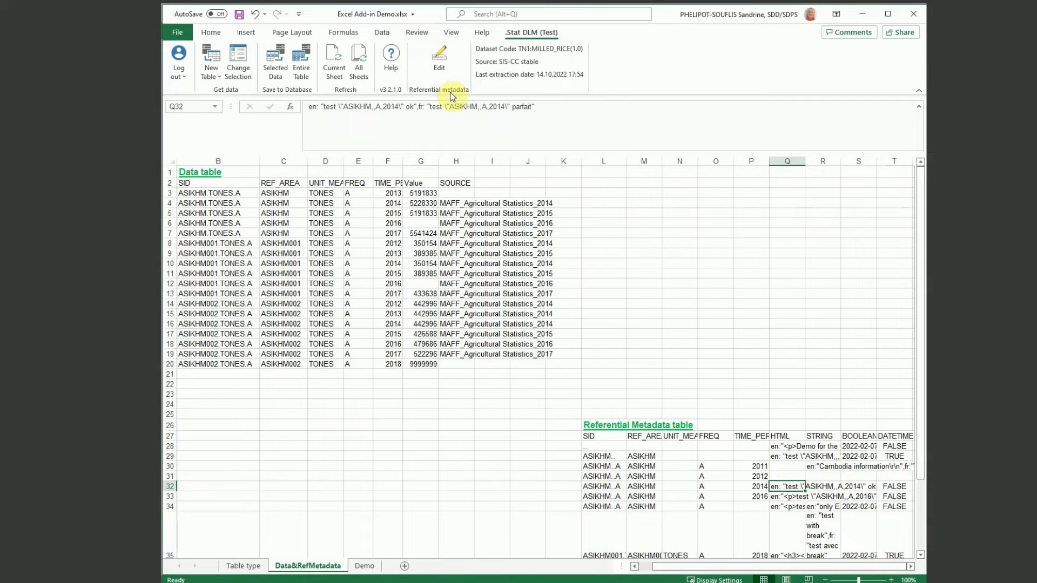
{"action": "left_click", "coordinate": [827, 508]}
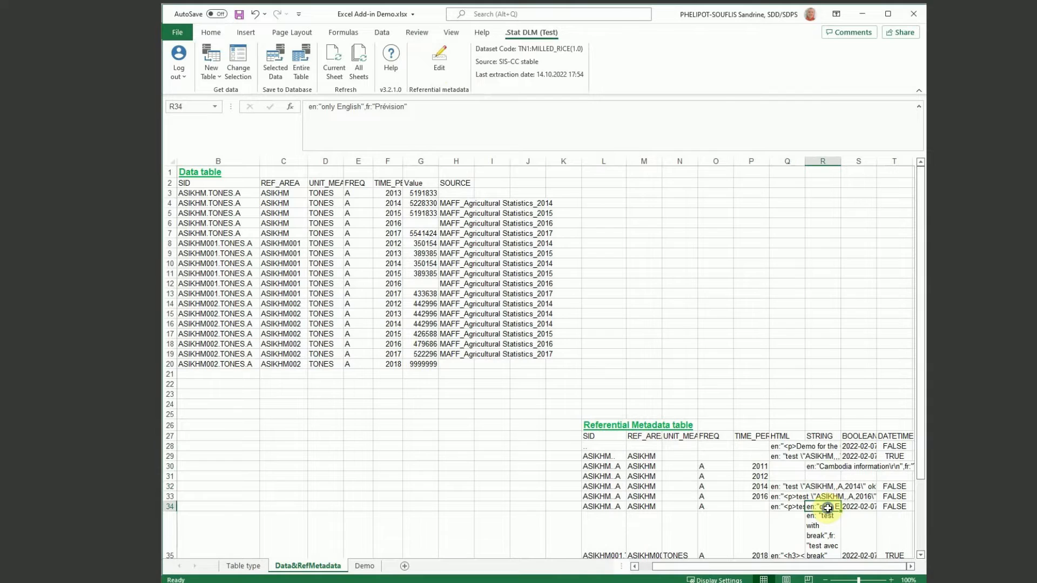
{"action": "right_click", "coordinate": [829, 511]}
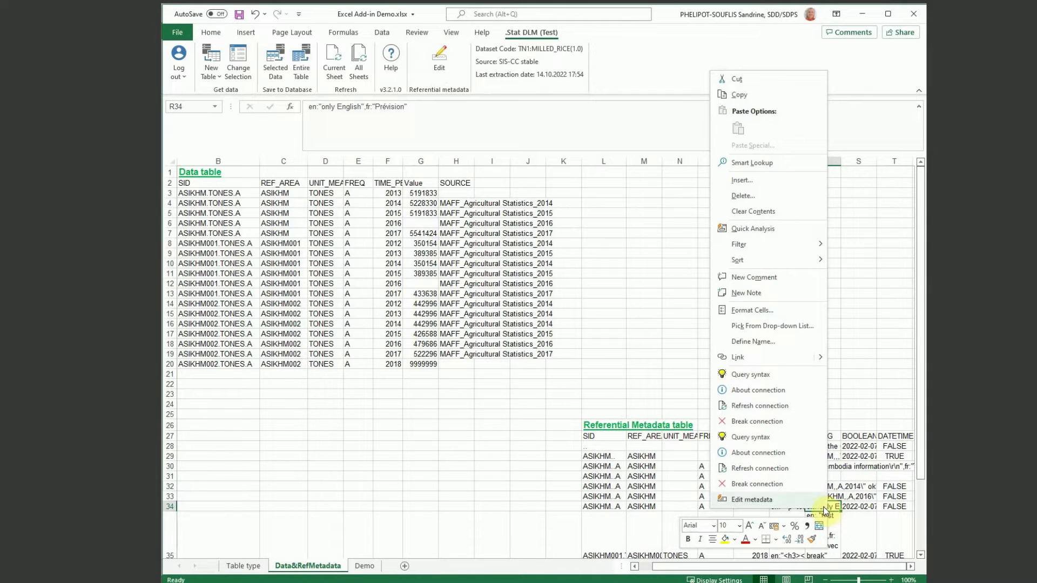
{"action": "left_click", "coordinate": [751, 500]}
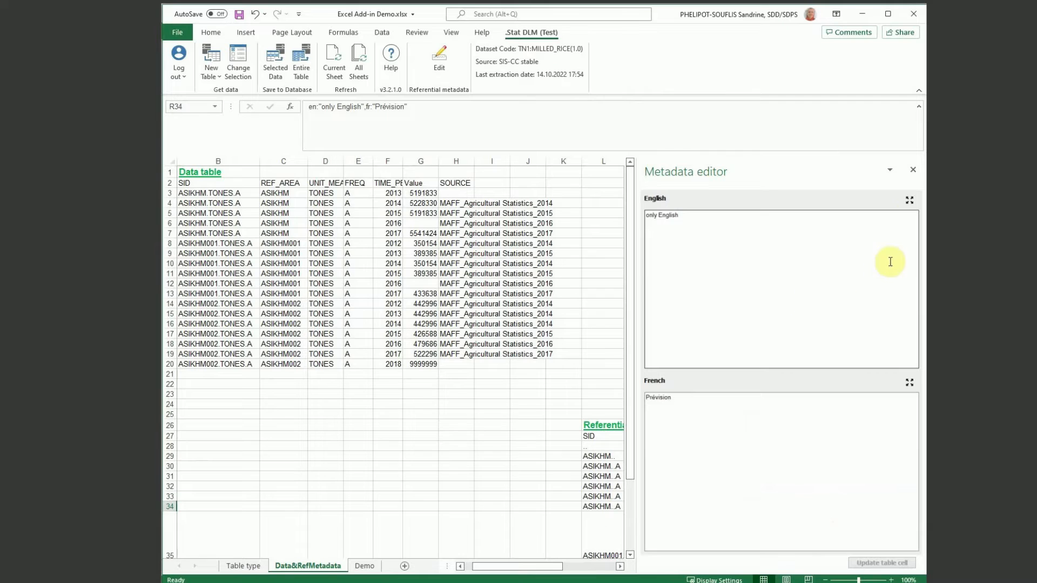
- Expand the English text area of the metadata editor to full height and restore the two-language view
{"action": "left_click", "coordinate": [910, 200]}
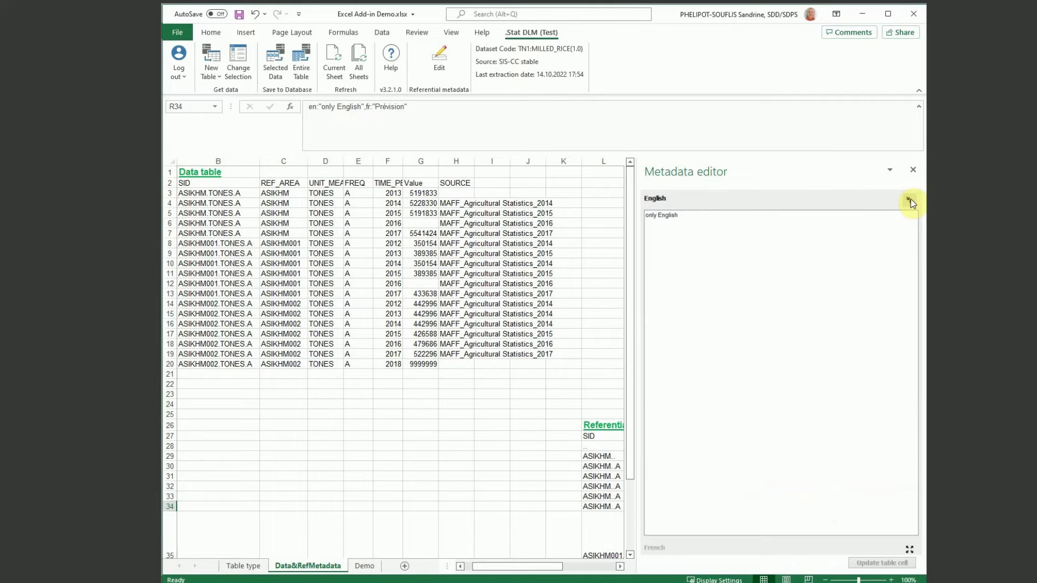
{"action": "left_click", "coordinate": [910, 200]}
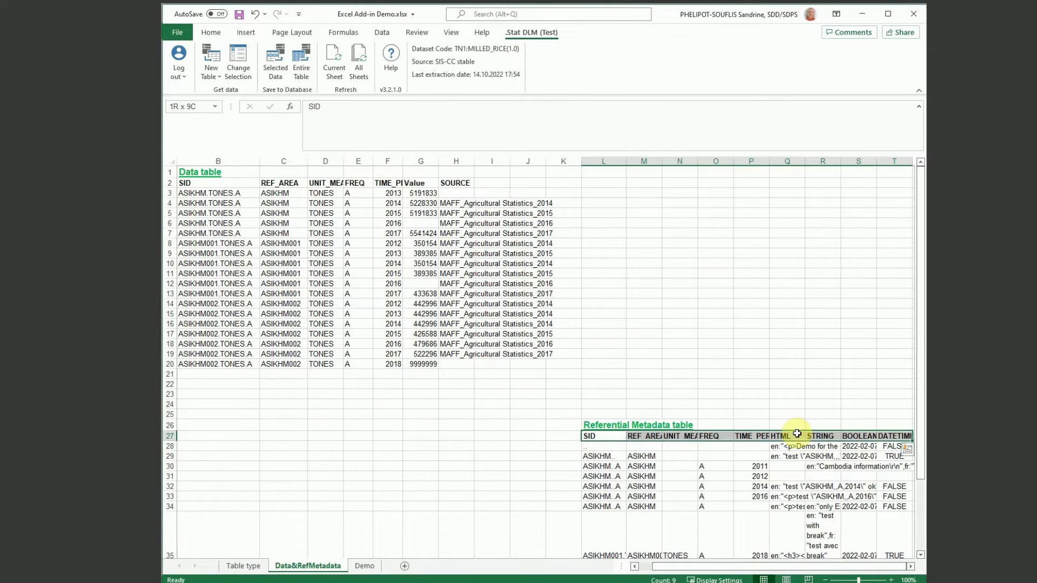
- In the metadata editor for STRING cell R30, replace the last word of the French text with "aujourd'hui" and update the table cell
{"action": "right_click", "coordinate": [826, 467]}
{"action": "left_click", "coordinate": [784, 457]}
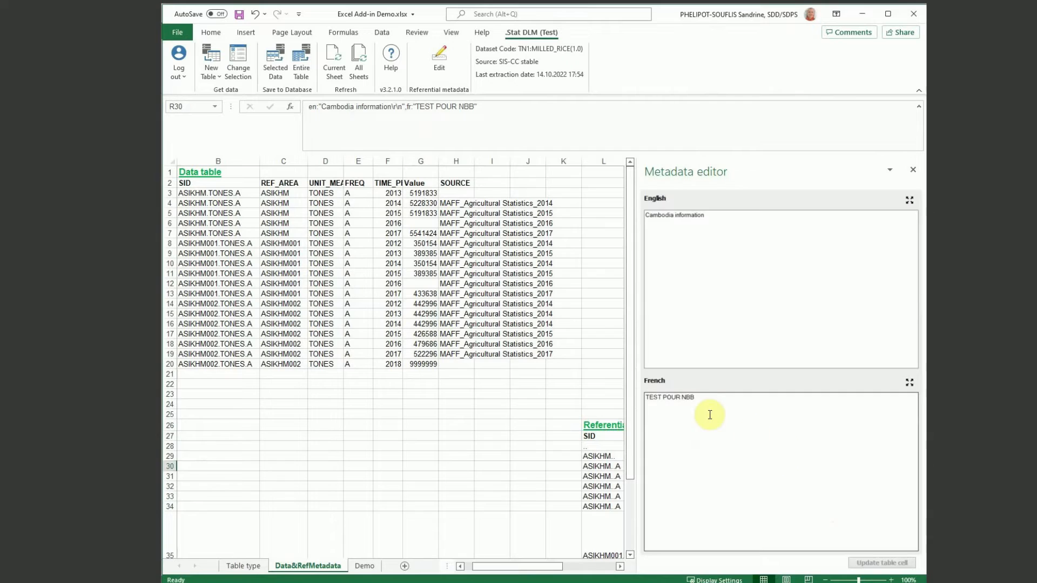
{"action": "left_click", "coordinate": [691, 214]}
{"action": "double_click", "coordinate": [684, 397]}
{"action": "type", "text": "aujourd'hui"}
{"action": "left_click", "coordinate": [877, 561]}
{"action": "left_click", "coordinate": [612, 502]}
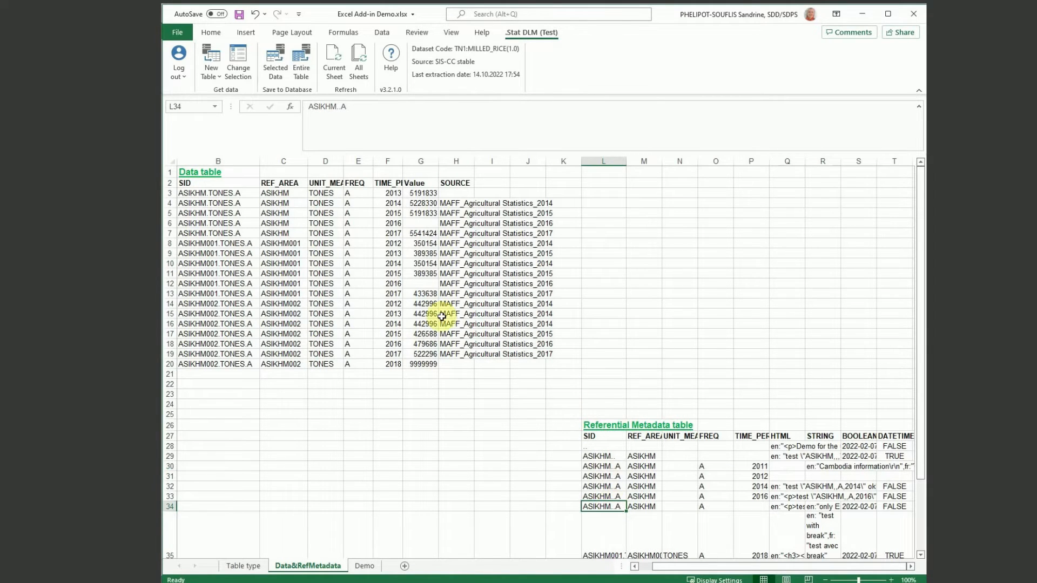
- Save only the 2018 observation in row 20 of the data table to the database
{"action": "left_click", "coordinate": [222, 363]}
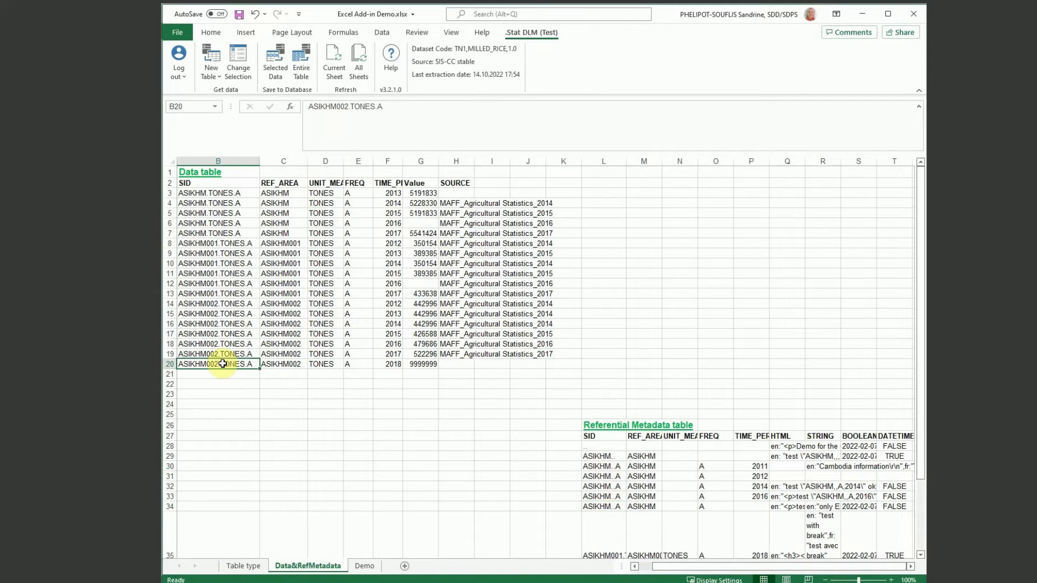
{"action": "left_click", "coordinate": [273, 70]}
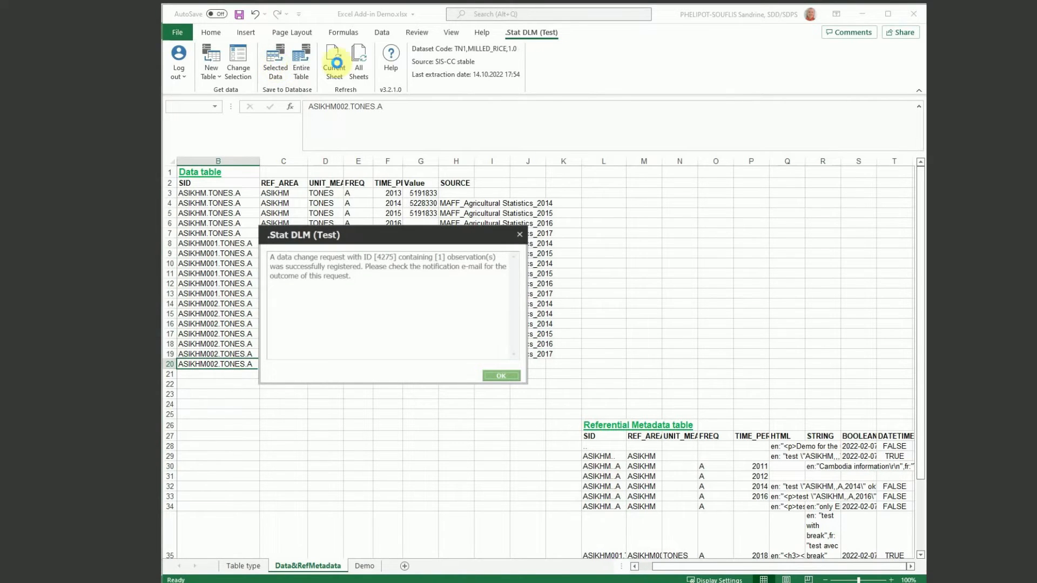
{"action": "left_click_drag", "start_coordinate": [403, 257], "coordinate": [497, 257]}
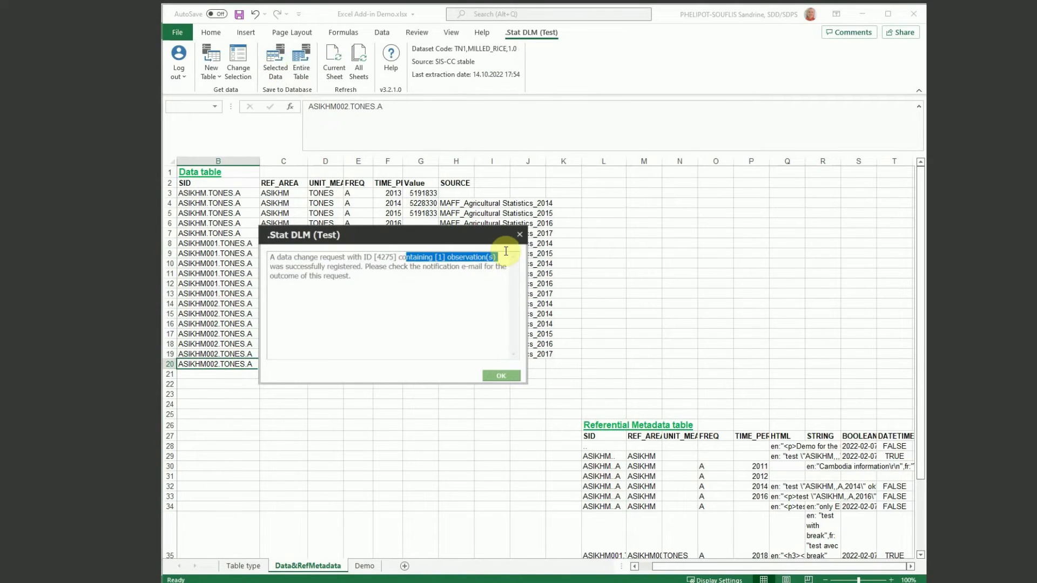
{"action": "left_click", "coordinate": [507, 373]}
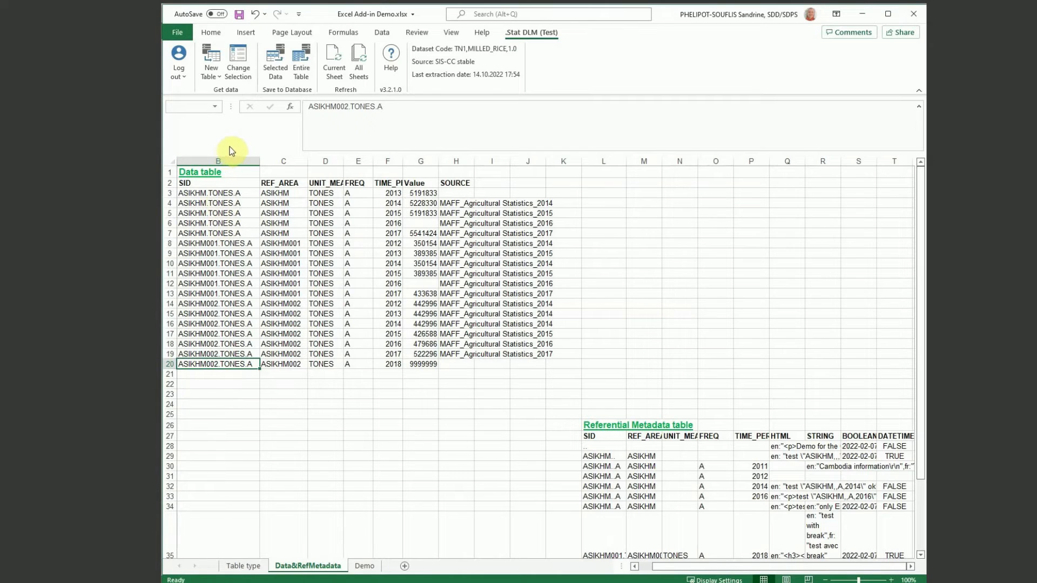
- Save the entire data table to the database and acknowledge the registered request
{"action": "left_click", "coordinate": [301, 70]}
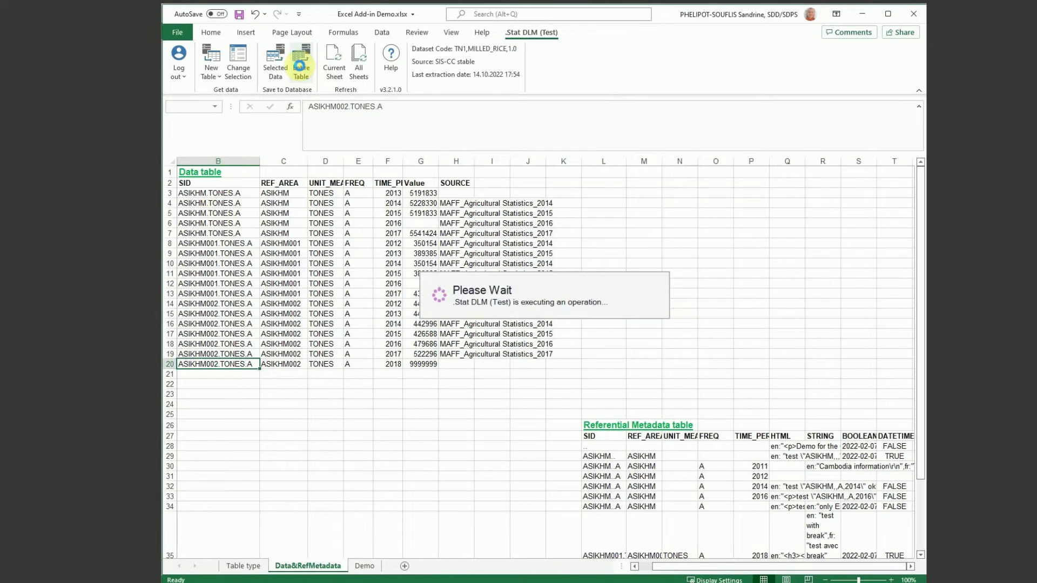
{"action": "left_click_drag", "start_coordinate": [435, 257], "coordinate": [505, 257]}
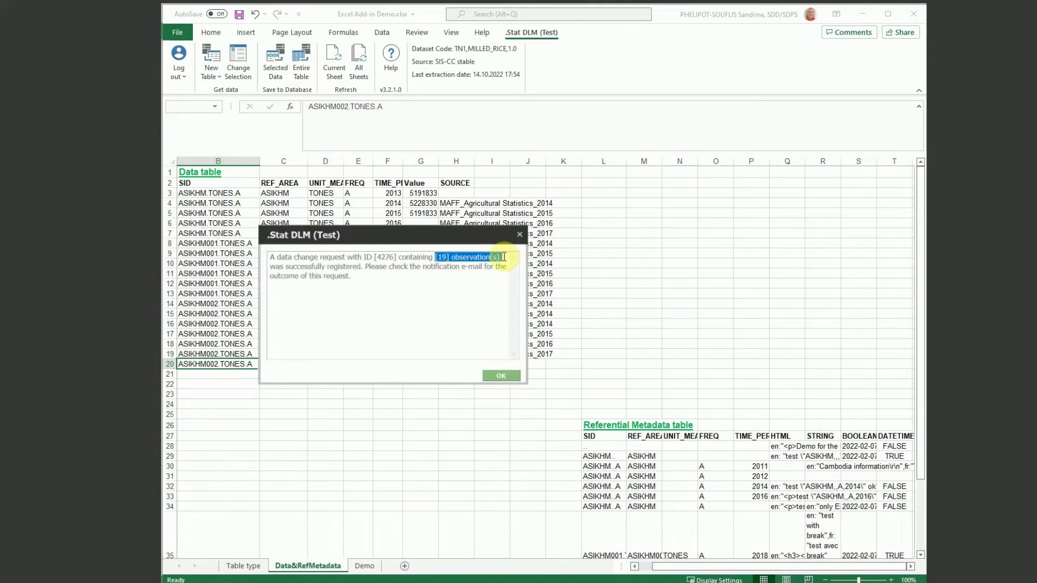
{"action": "left_click", "coordinate": [508, 376]}
- Save the entire Referential Metadata table to the database
{"action": "left_click", "coordinate": [595, 465]}
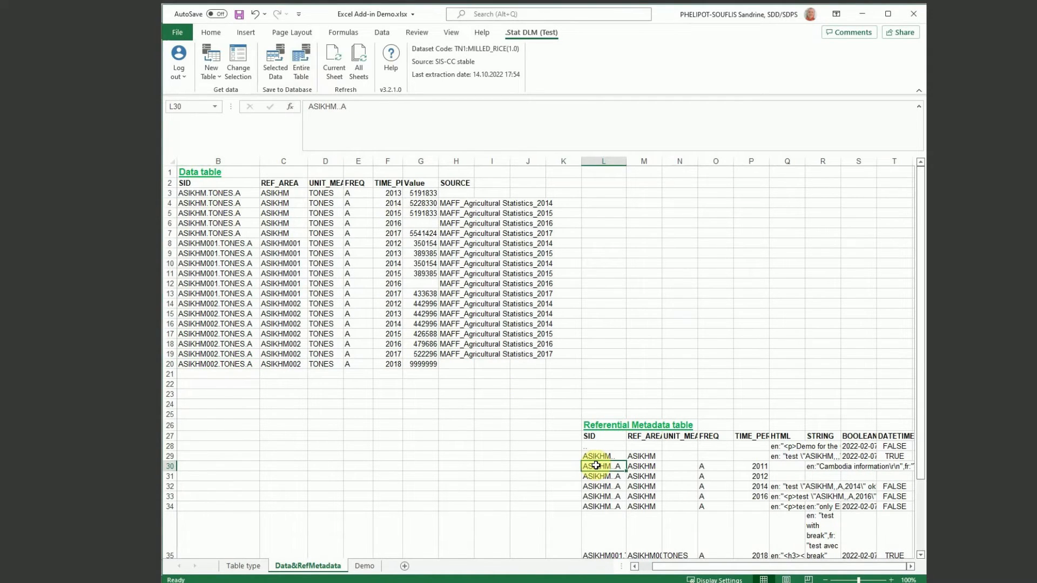
{"action": "left_click", "coordinate": [302, 72]}
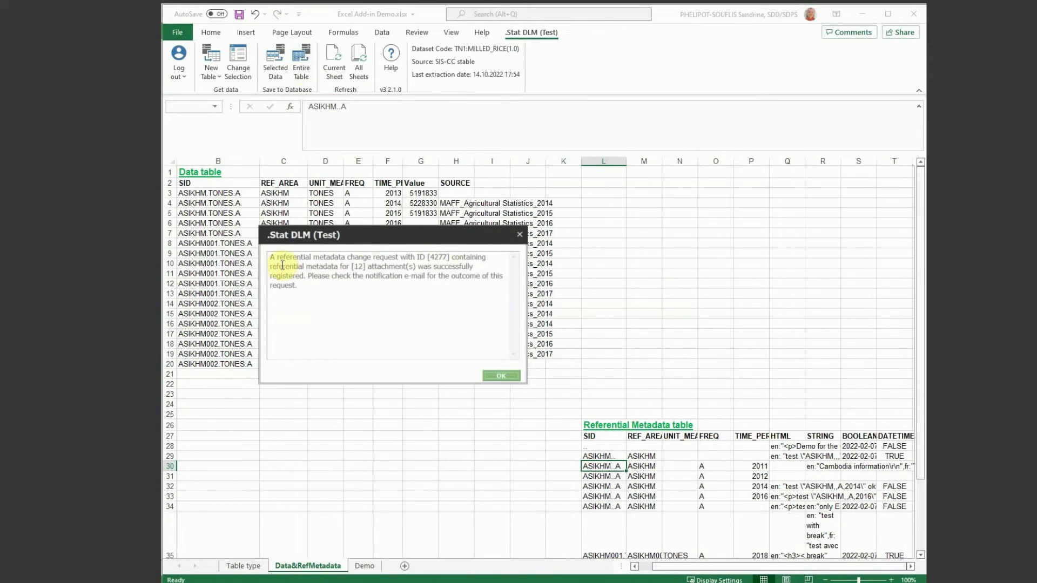
{"action": "left_click_drag", "start_coordinate": [272, 265], "coordinate": [475, 267]}
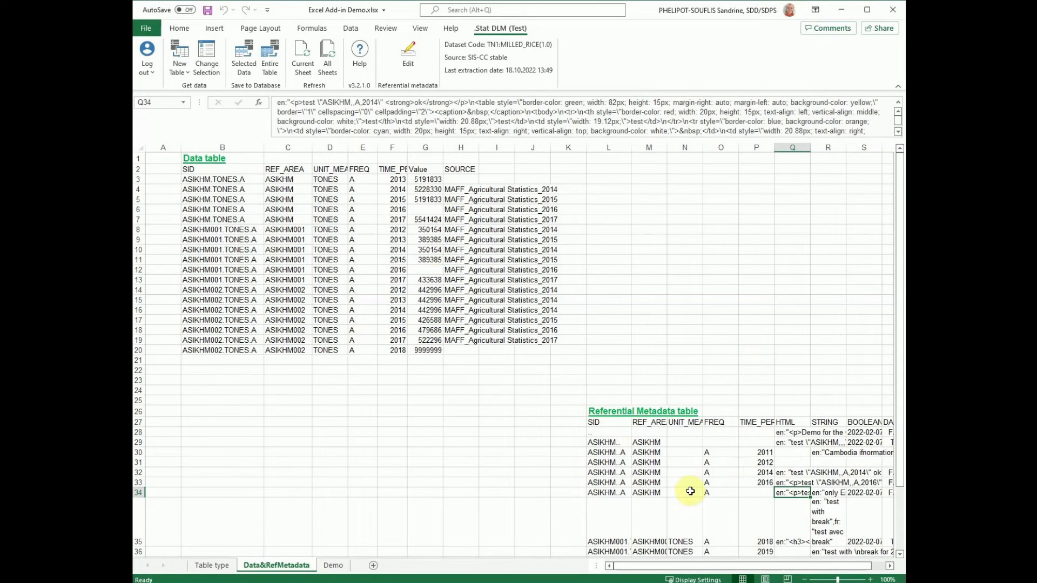
- Open the workbook VideoExcelAddin2.xlsx, refresh its SIS-CC stable sheet and select the 2018 row from A10 to F10
{"action": "left_click", "coordinate": [147, 28]}
{"action": "left_click", "coordinate": [277, 278]}
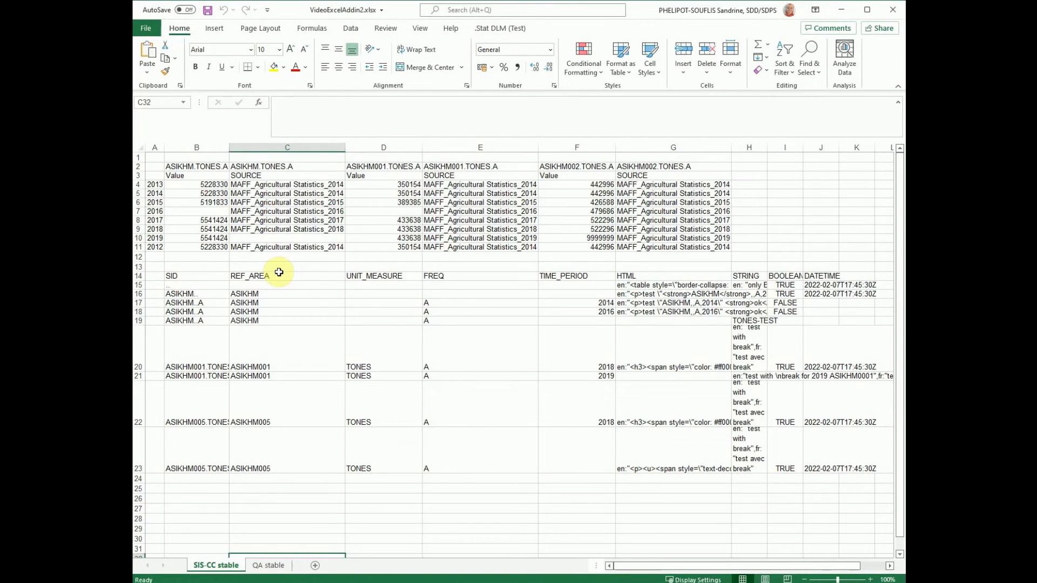
{"action": "left_click", "coordinate": [501, 28]}
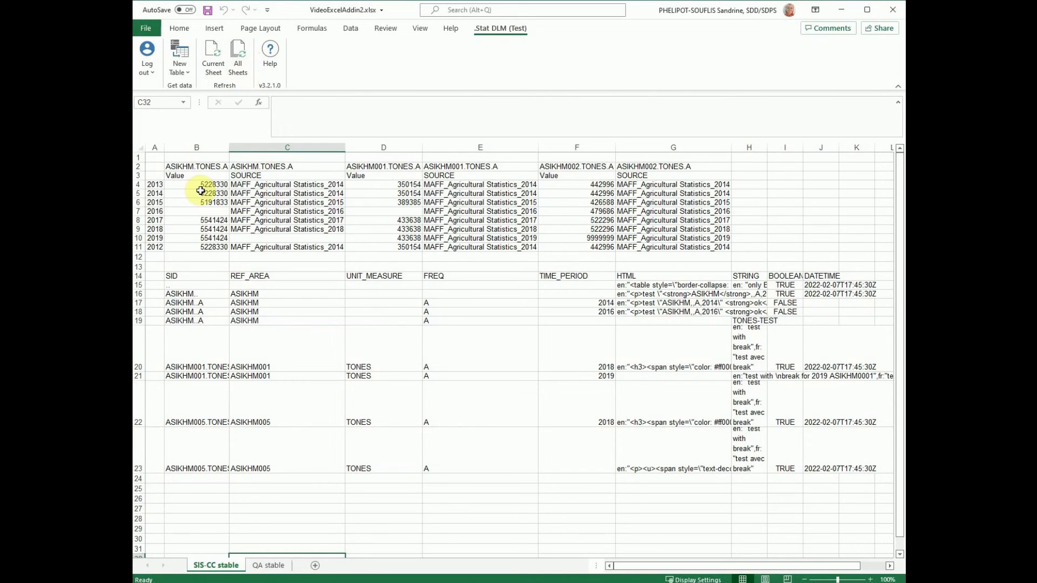
{"action": "left_click", "coordinate": [213, 61]}
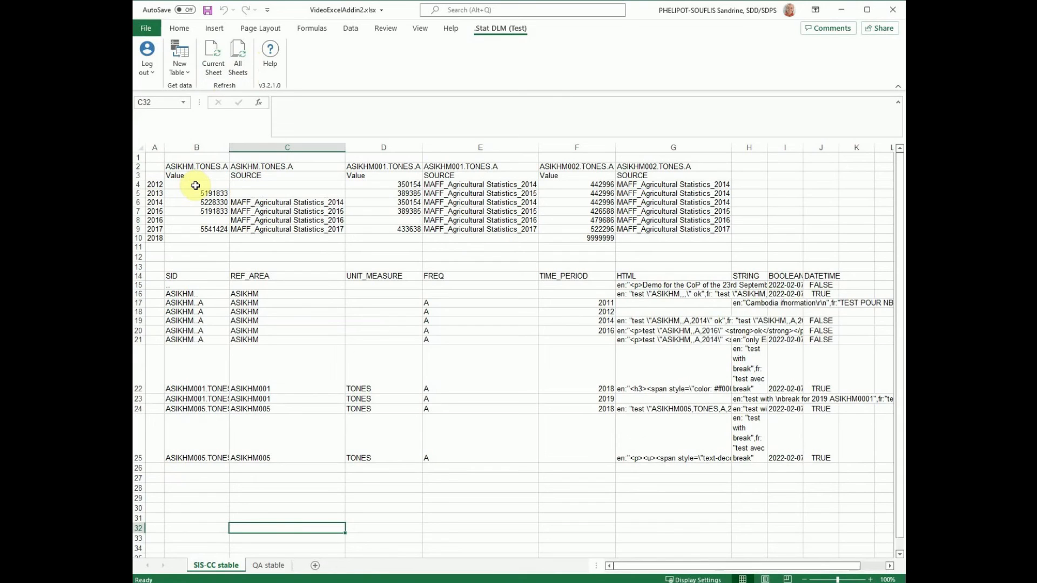
{"action": "left_click_drag", "start_coordinate": [155, 238], "coordinate": [607, 239]}
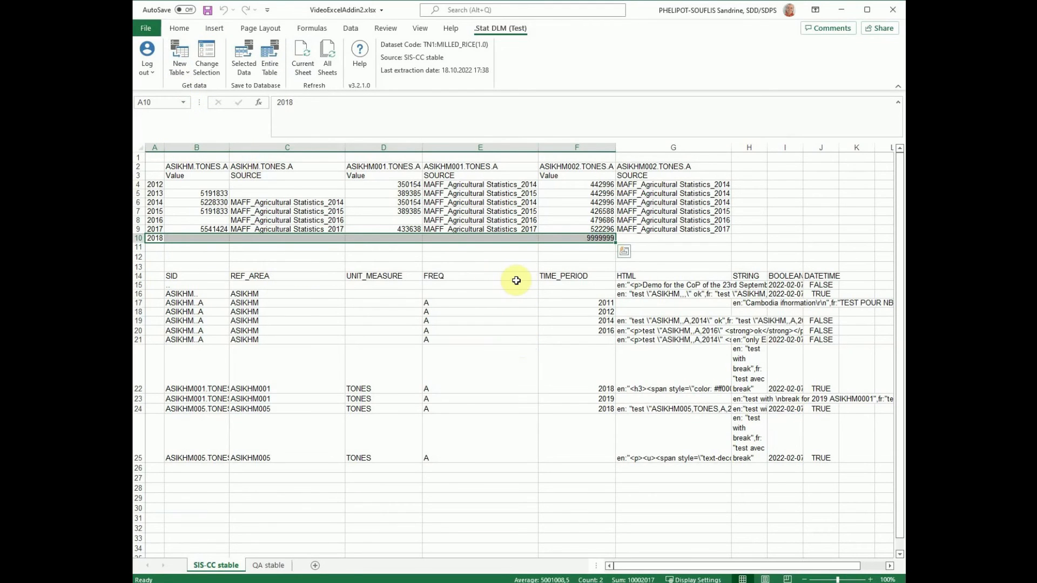
- Review the list of data sources and the Milled rice table's dataset and filter selection, and close it without changes
{"action": "left_click", "coordinate": [187, 72]}
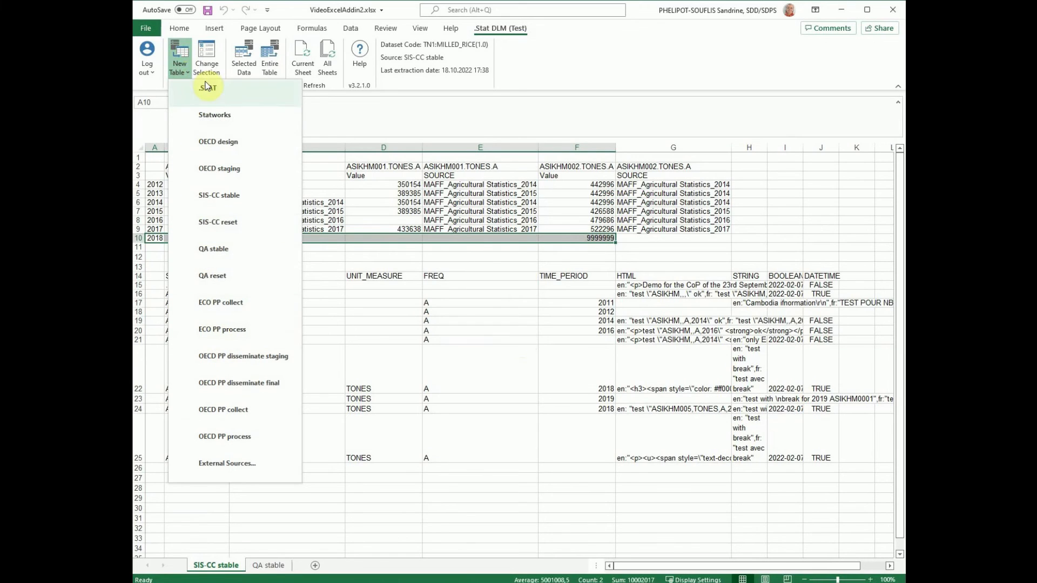
{"action": "left_click", "coordinate": [205, 64]}
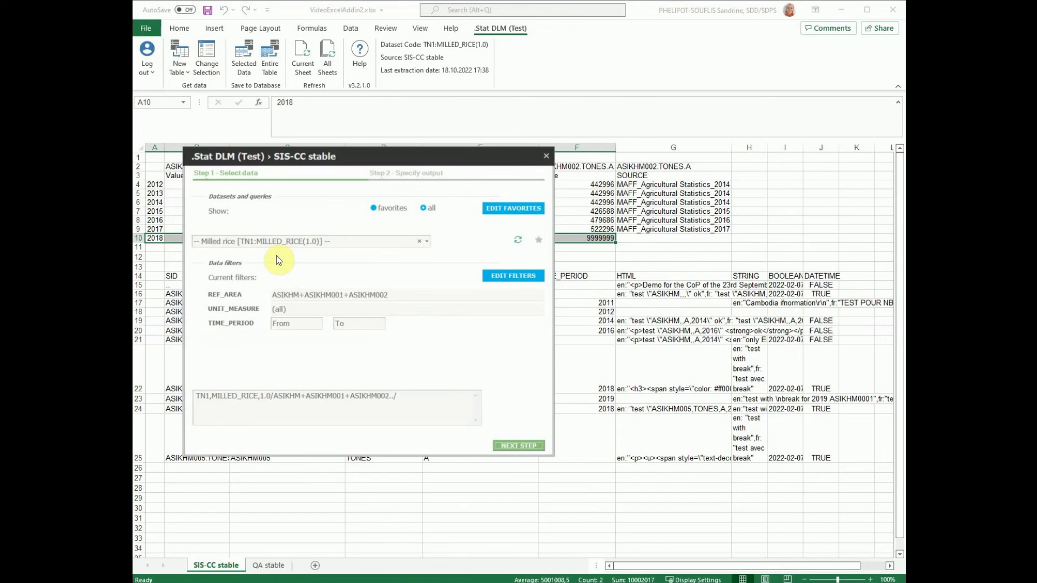
{"action": "left_click", "coordinate": [546, 157]}
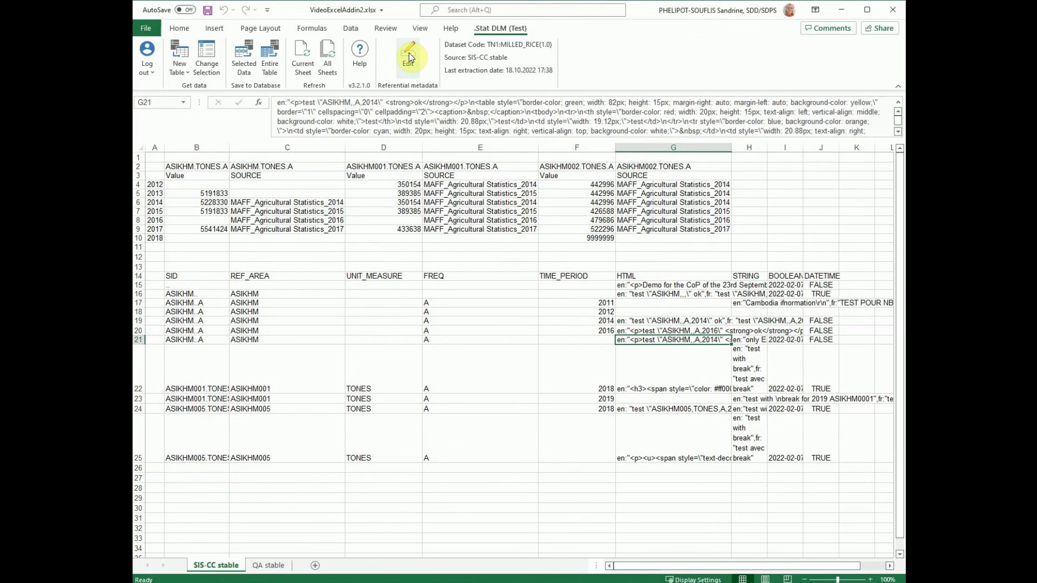
- View the English and French HTML metadata of cell G21 in the metadata editor and close it
{"action": "left_click", "coordinate": [408, 57]}
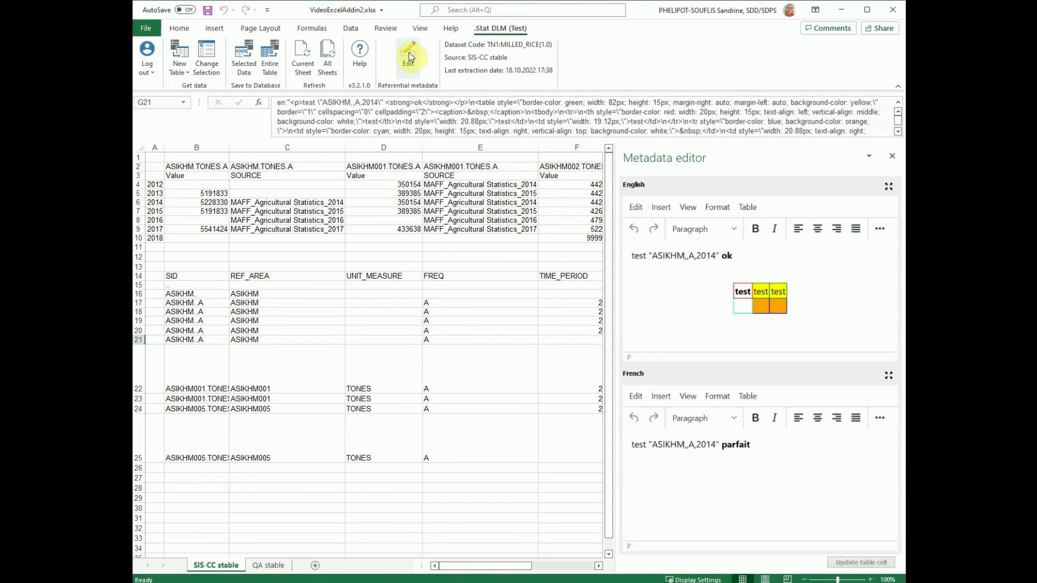
{"action": "left_click", "coordinate": [896, 156]}
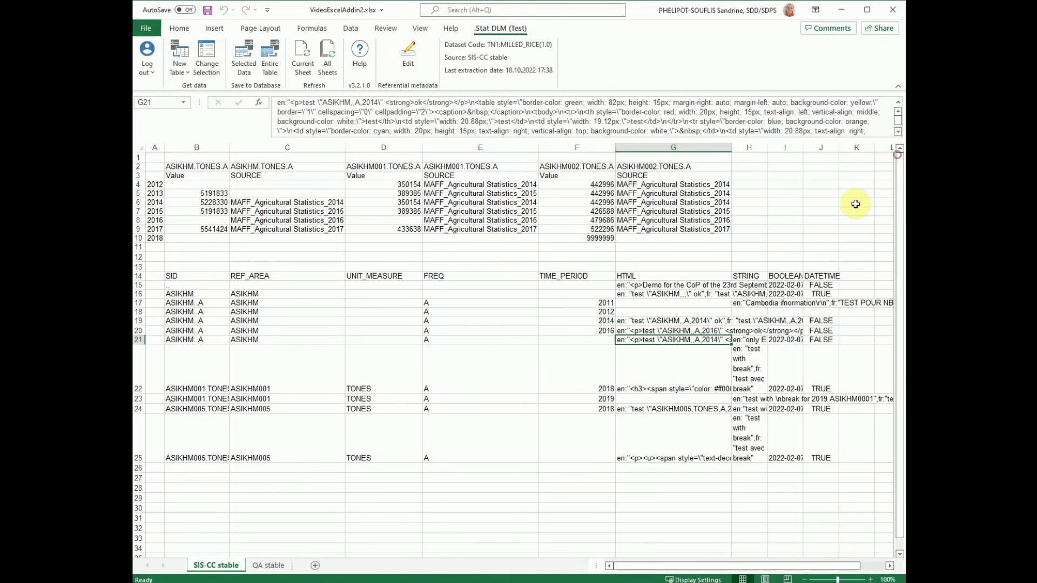